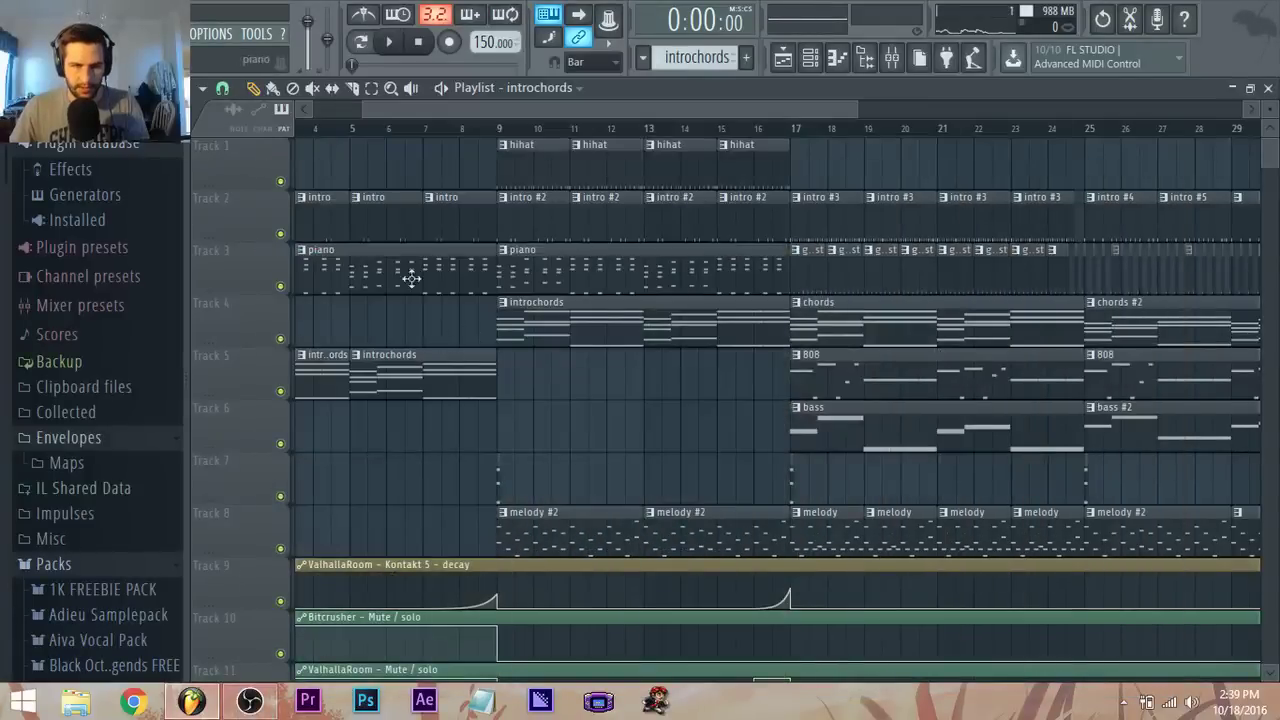
Step: Move both introchords clips from Track 5 onto Track 4, solo Track 4, and play the song
drag(383, 109, 294, 109)
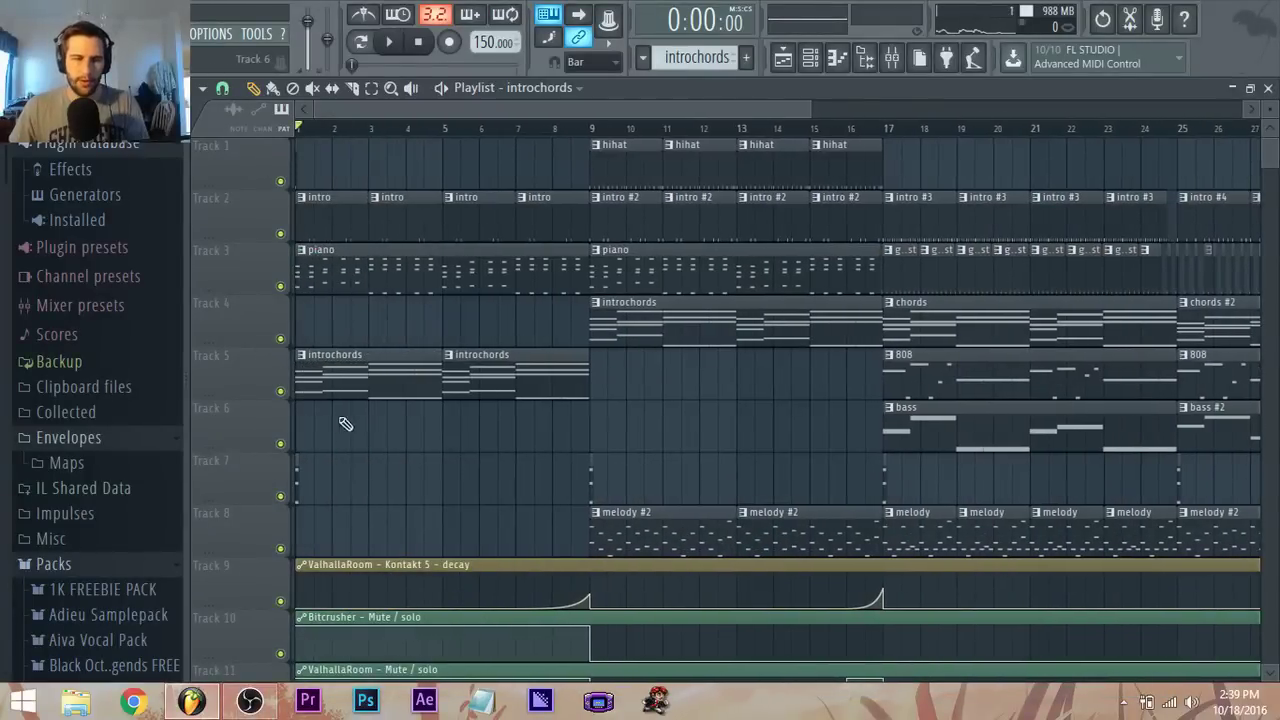
drag(323, 389, 307, 328)
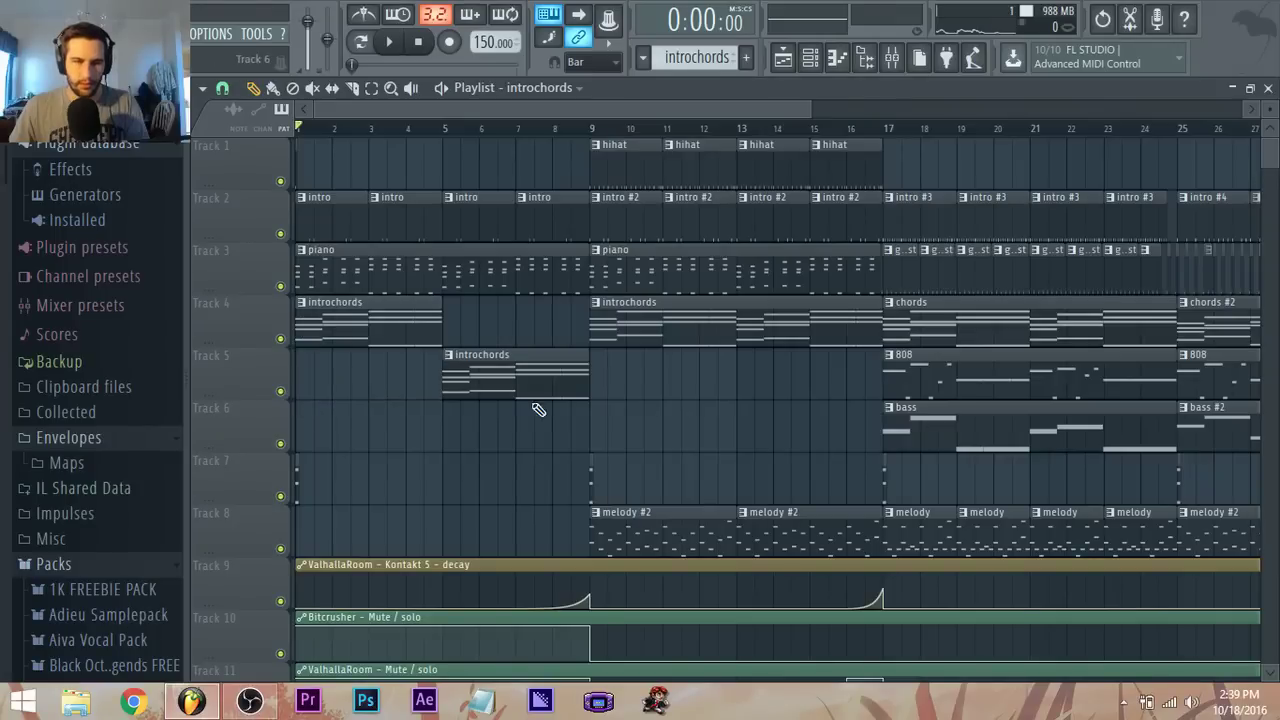
drag(489, 355, 494, 323)
scroll(471, 329, up, 2)
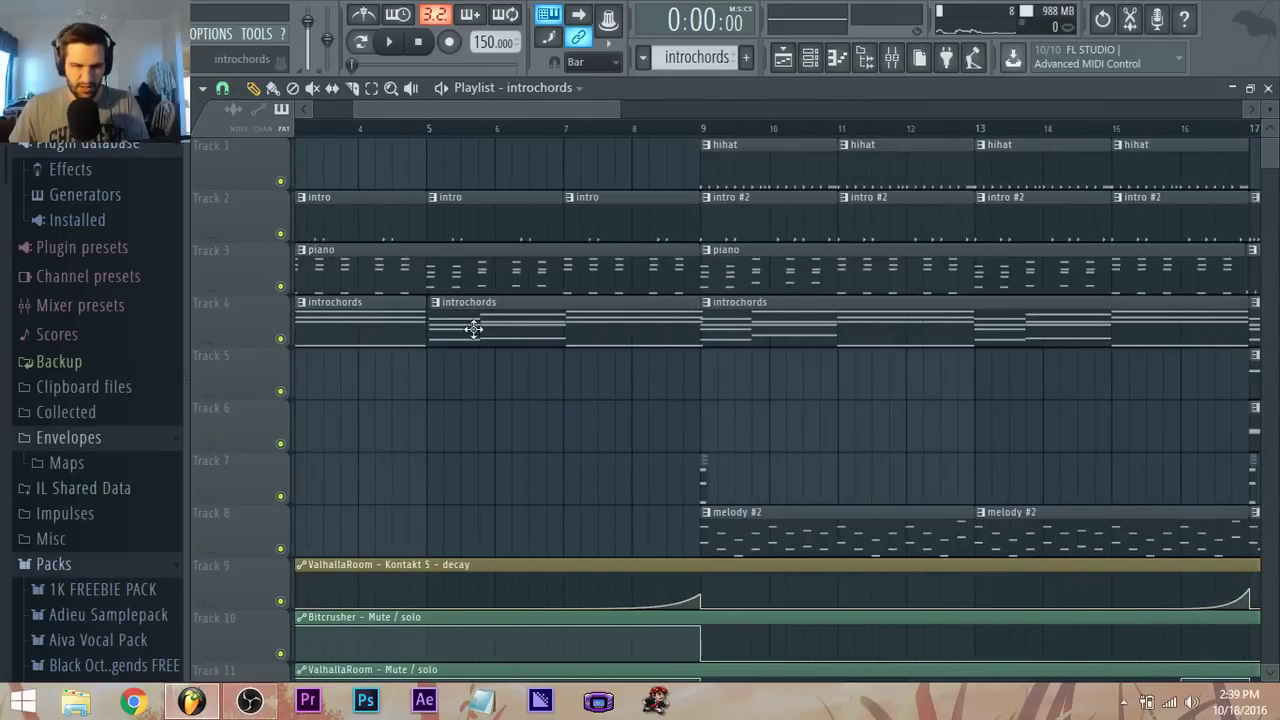
scroll(385, 309, down, 2)
right_click(281, 339)
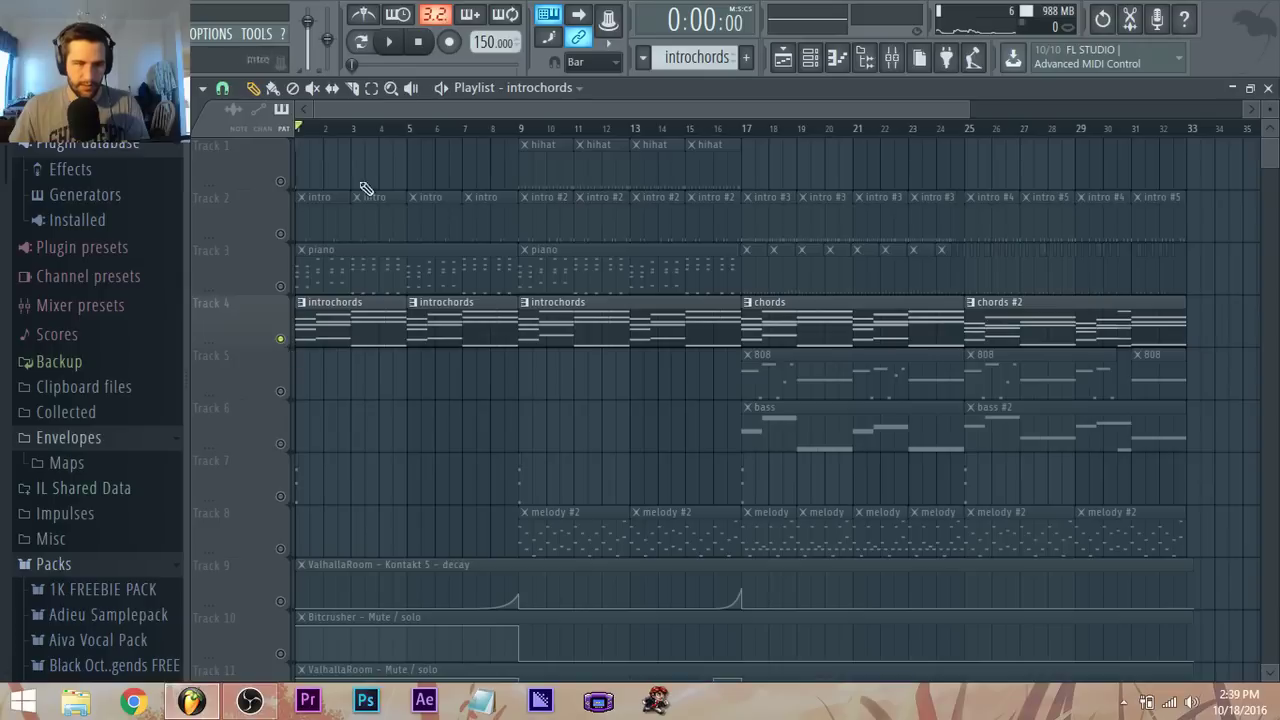
key(space)
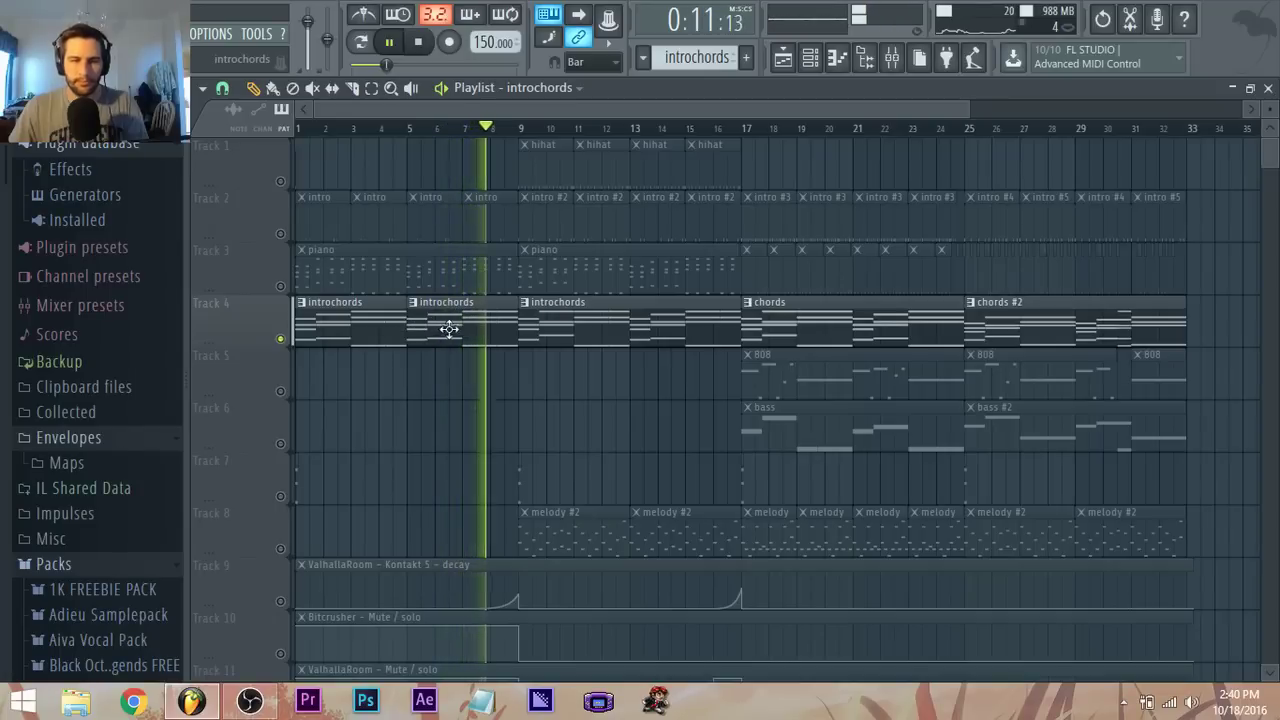
Step: Replace the short introchords clips on Track 4 with an 8-bar copy placed at bar 1
right_click(449, 331)
mouse_move(417, 337)
mouse_down()
mouse_move(499, 339)
mouse_move(409, 334)
mouse_up()
key(space)
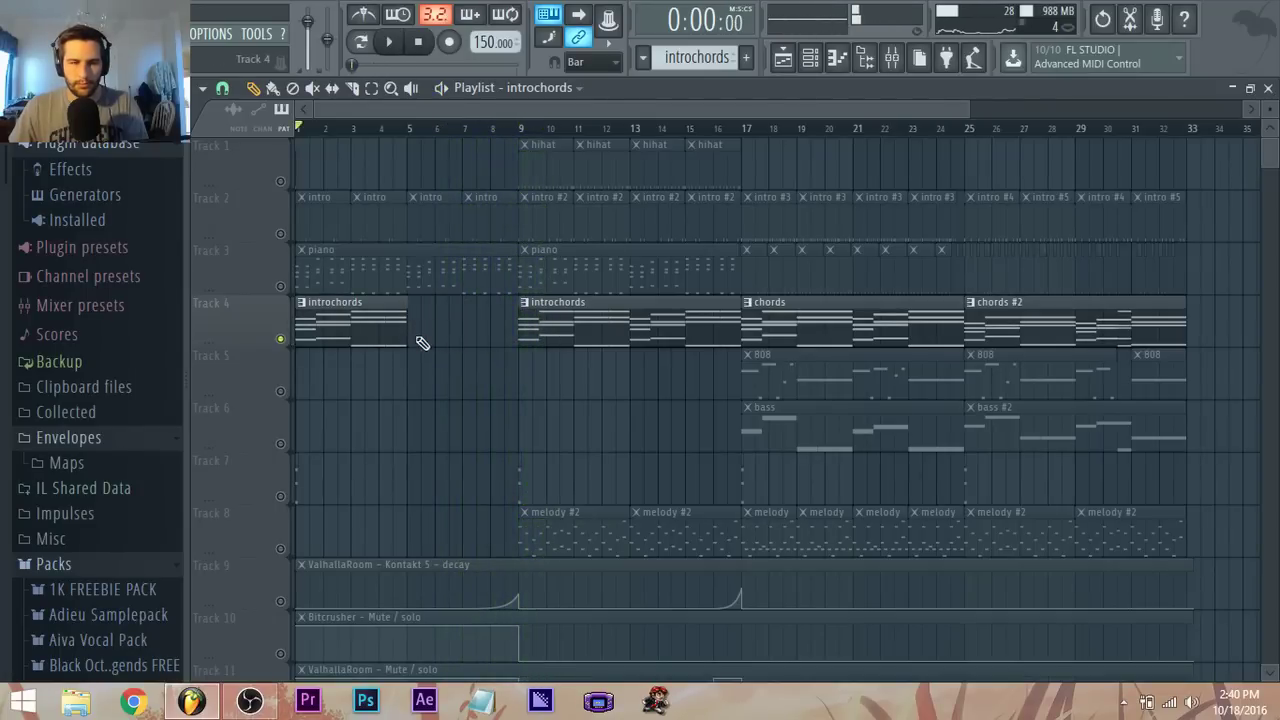
scroll(330, 330, up, 5)
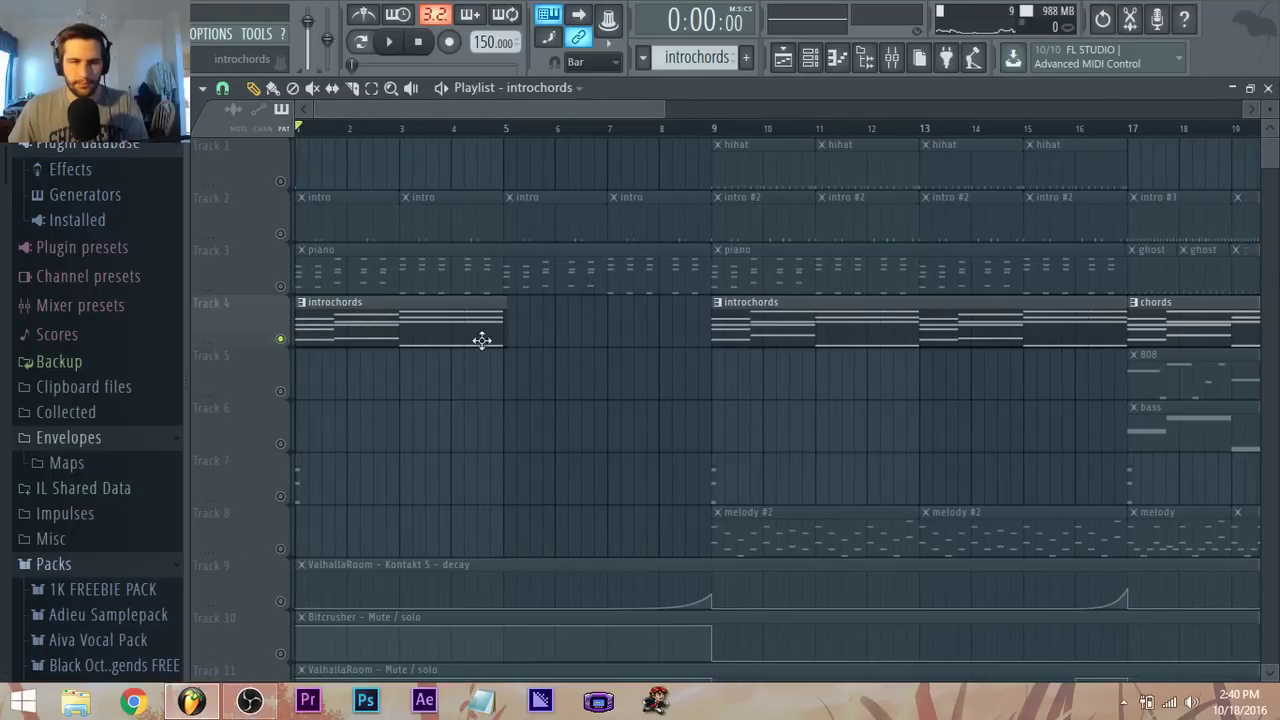
click(730, 333)
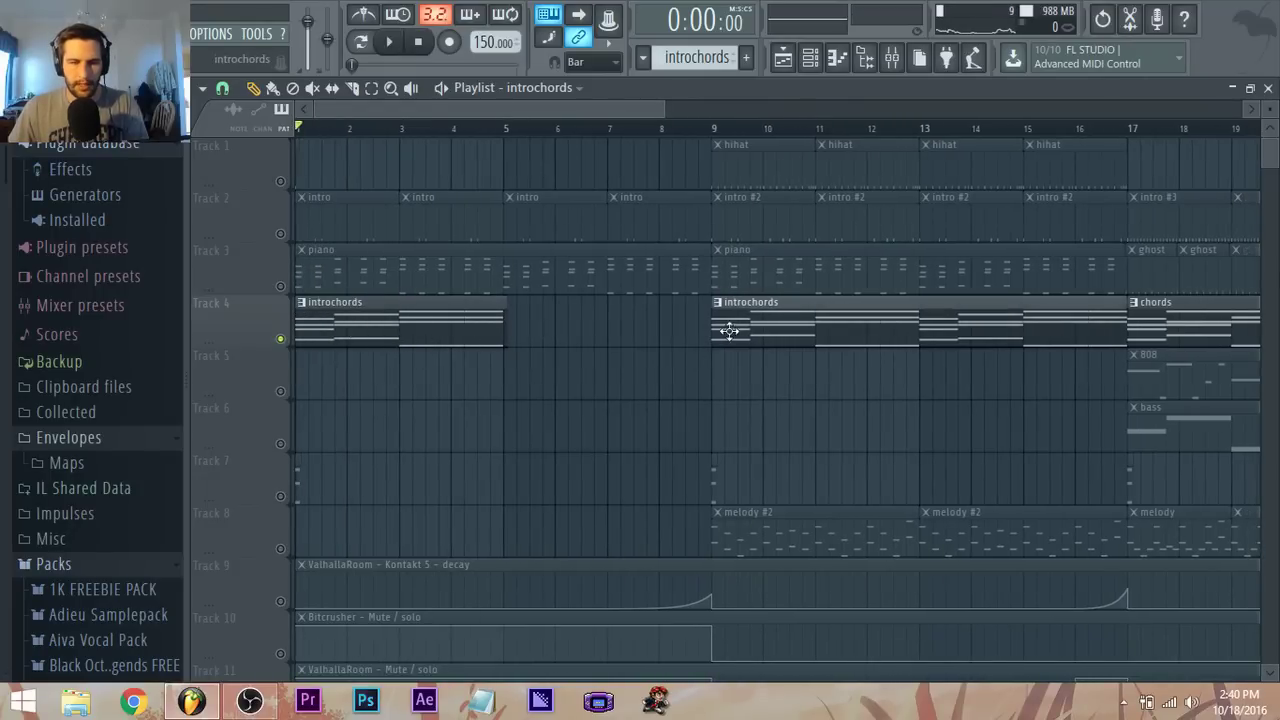
right_click(300, 337)
click(305, 336)
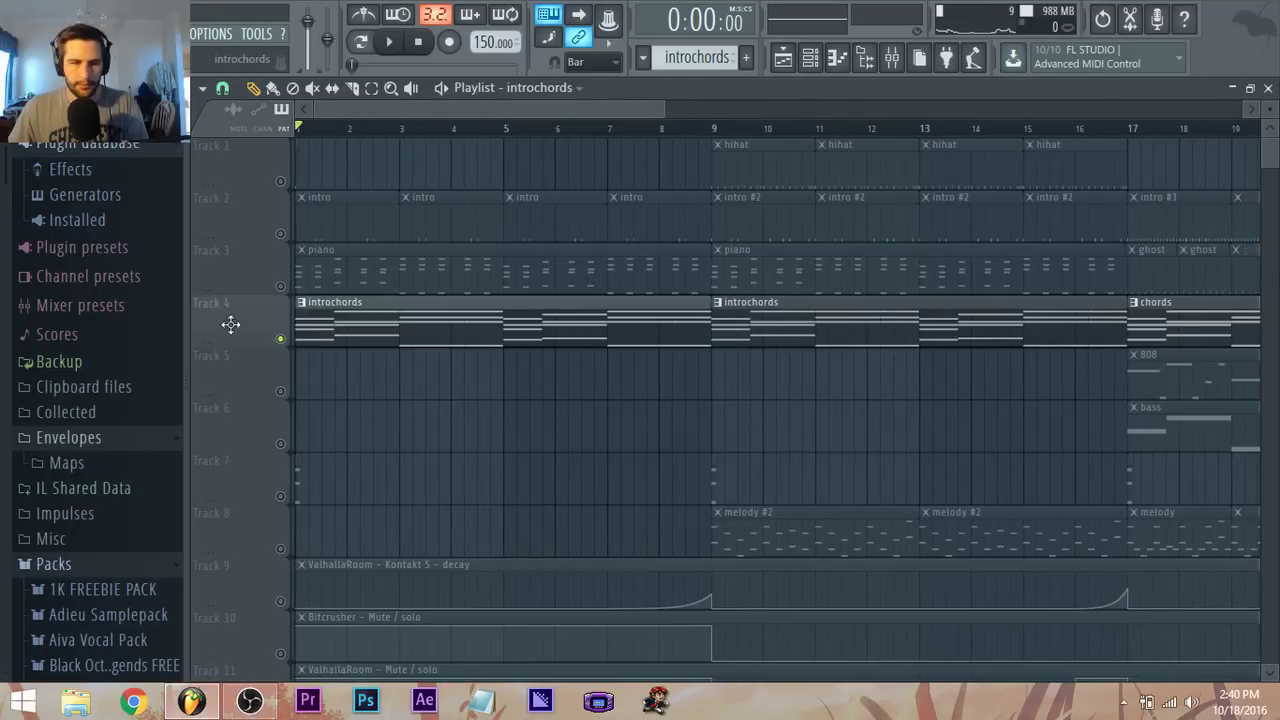
Step: Open Sytrus on the Default channel and go to operator 1's OSC page
double_click(372, 334)
key(F6)
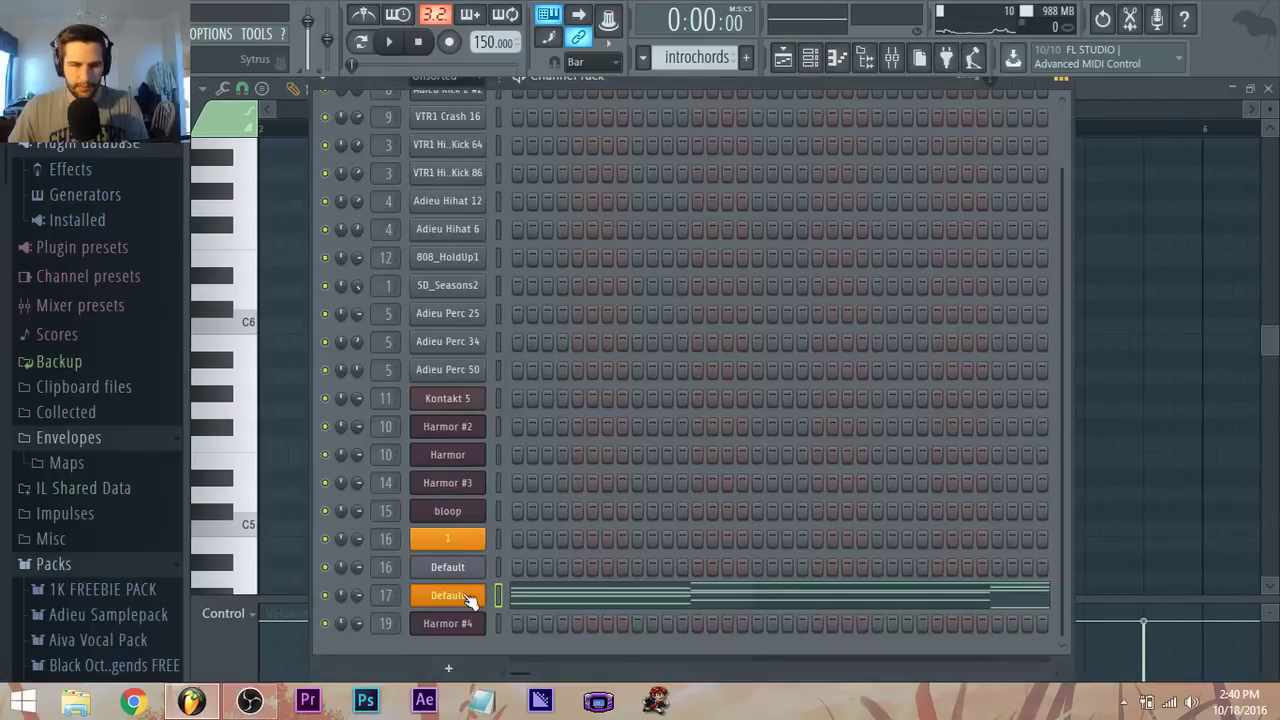
click(466, 596)
click(420, 203)
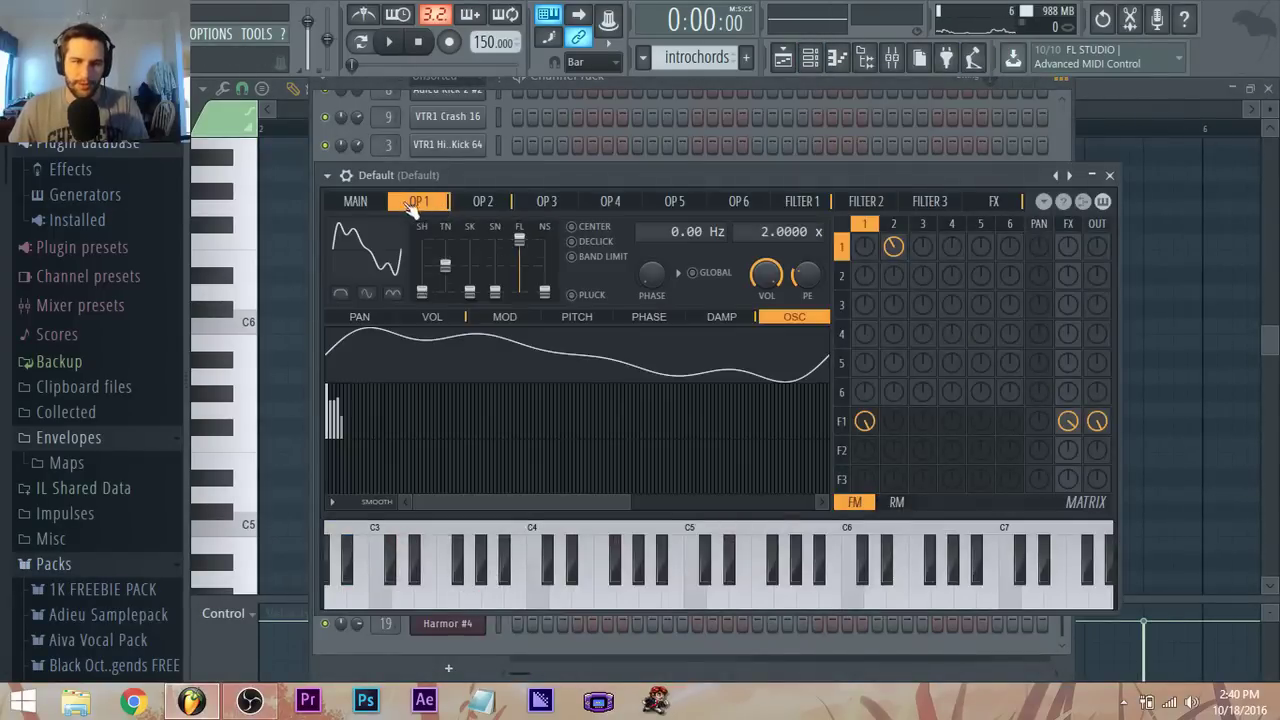
click(376, 204)
click(414, 201)
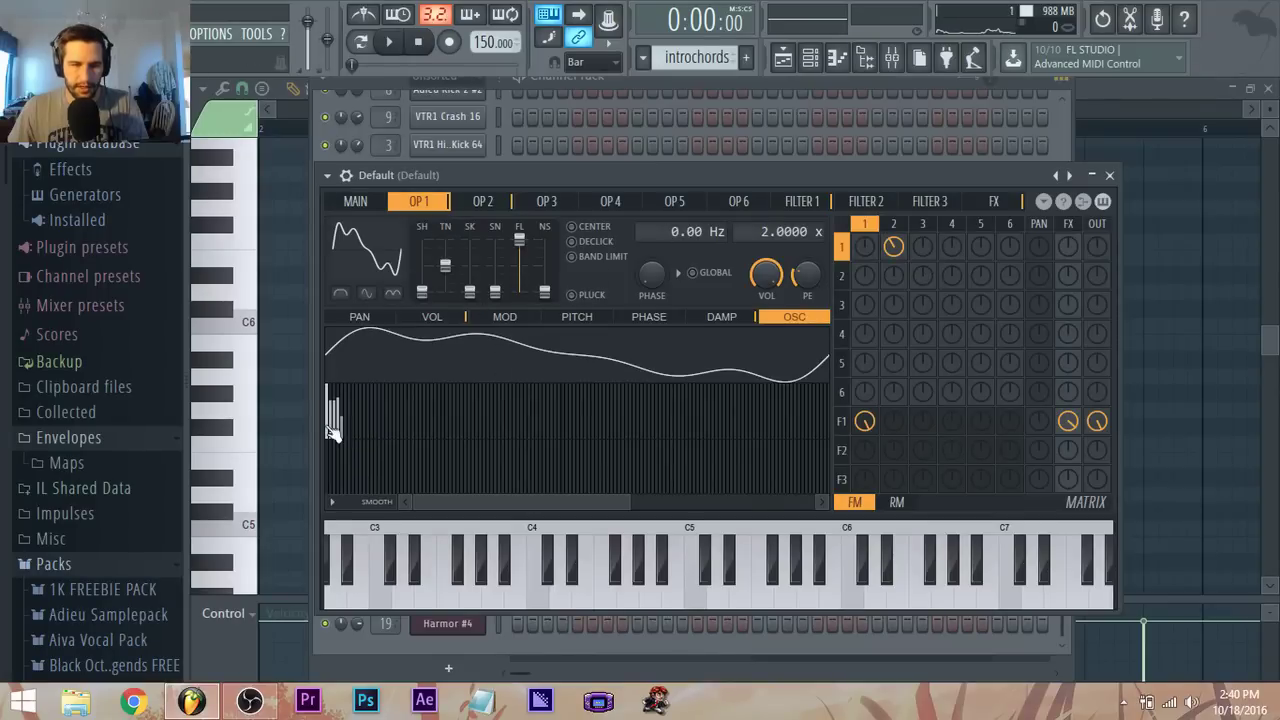
Step: Clear operator 1's harmonics to the fundamental, then draw in brighter low harmonics
drag(340, 445, 349, 463)
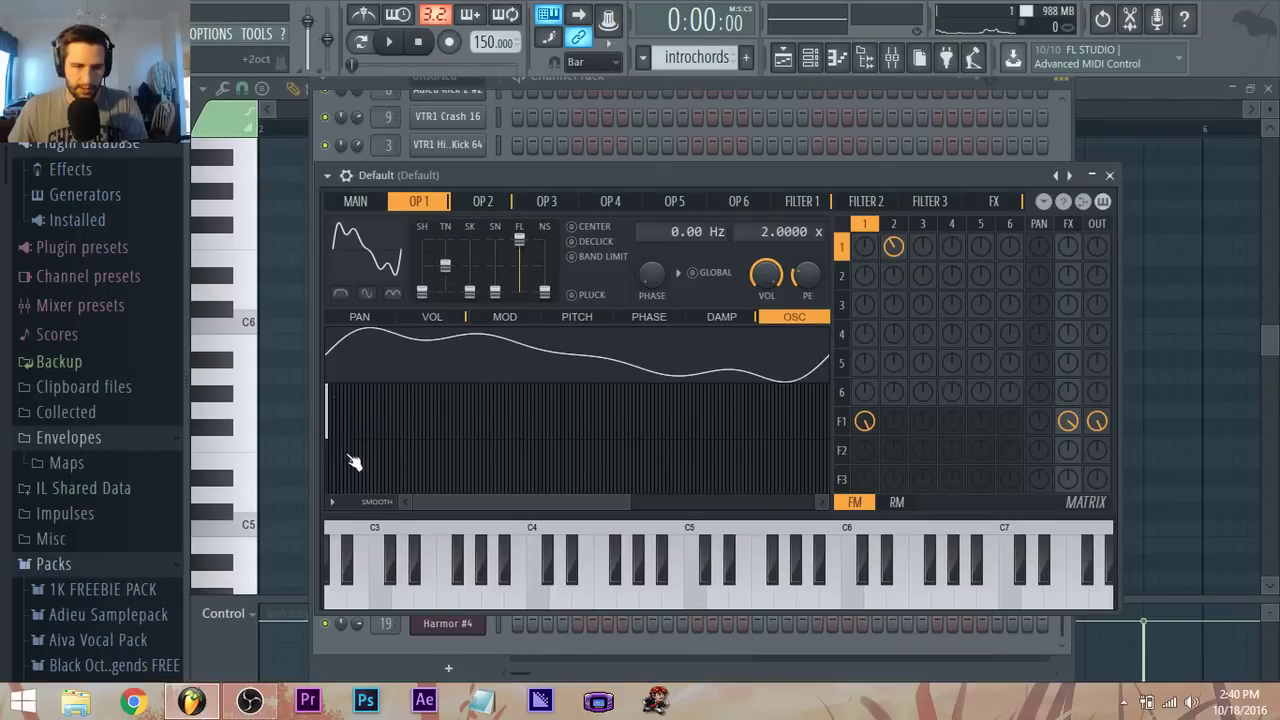
click(331, 400)
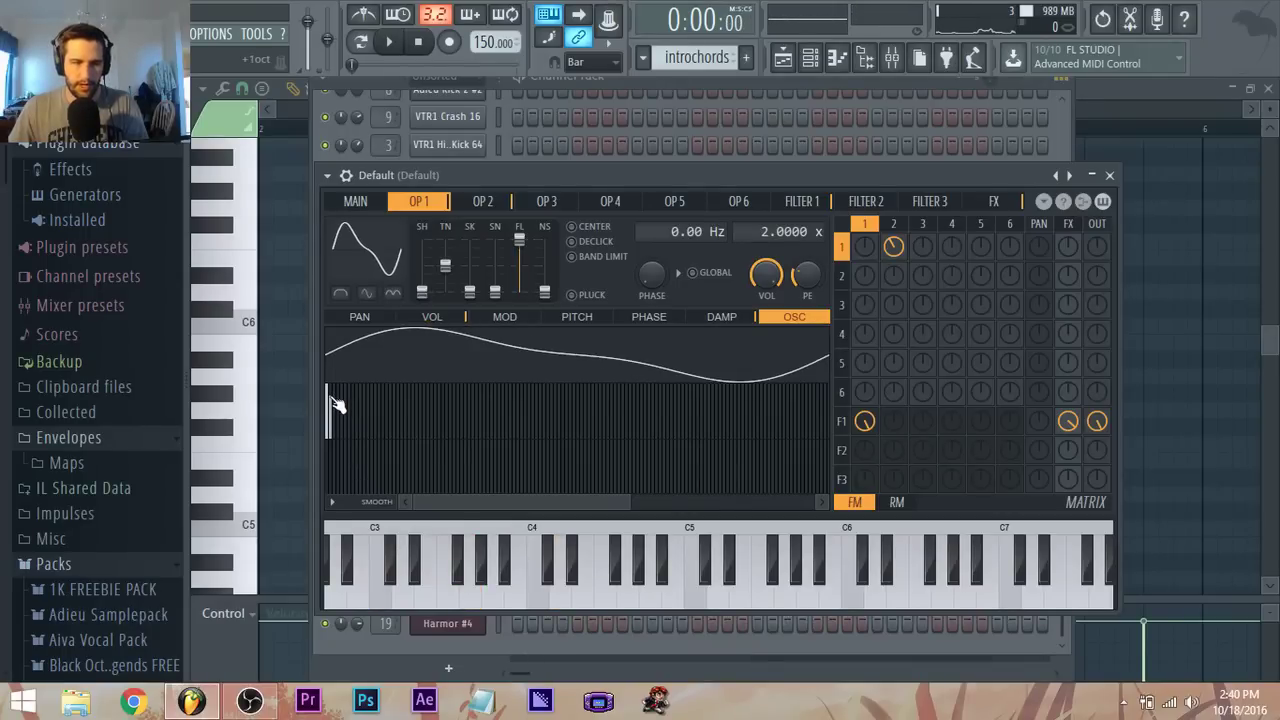
key(space)
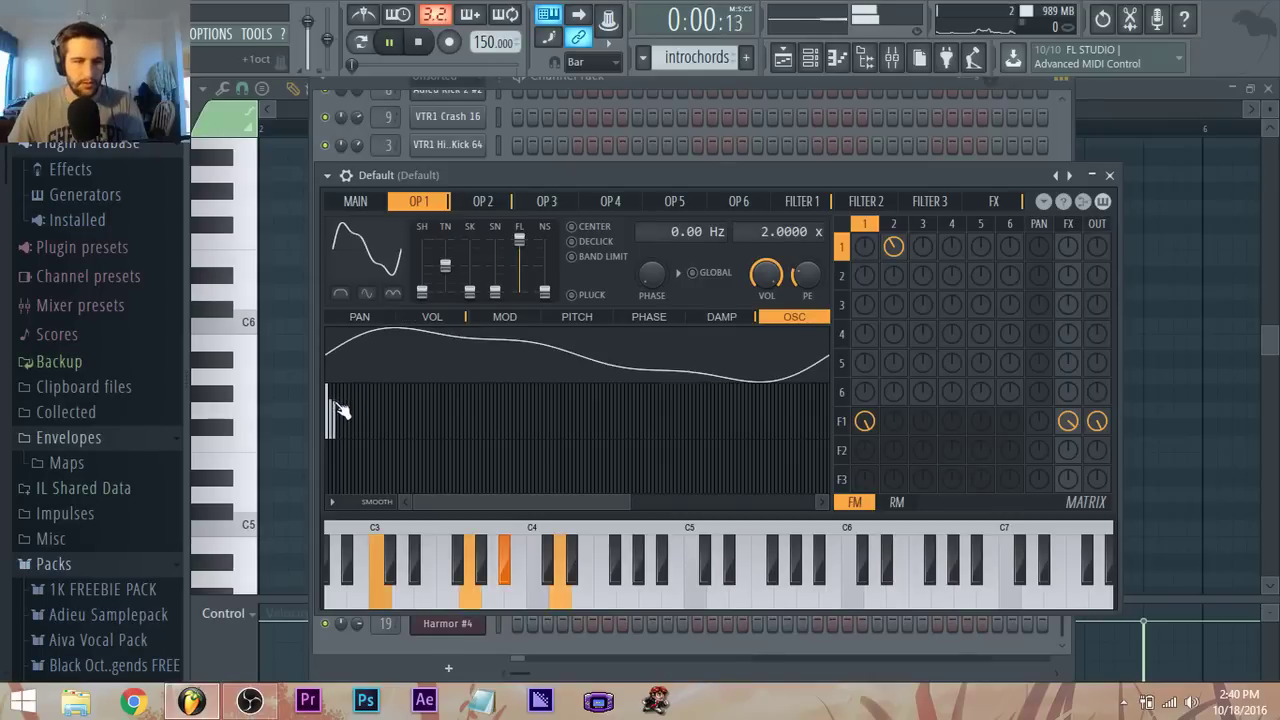
drag(339, 410, 345, 420)
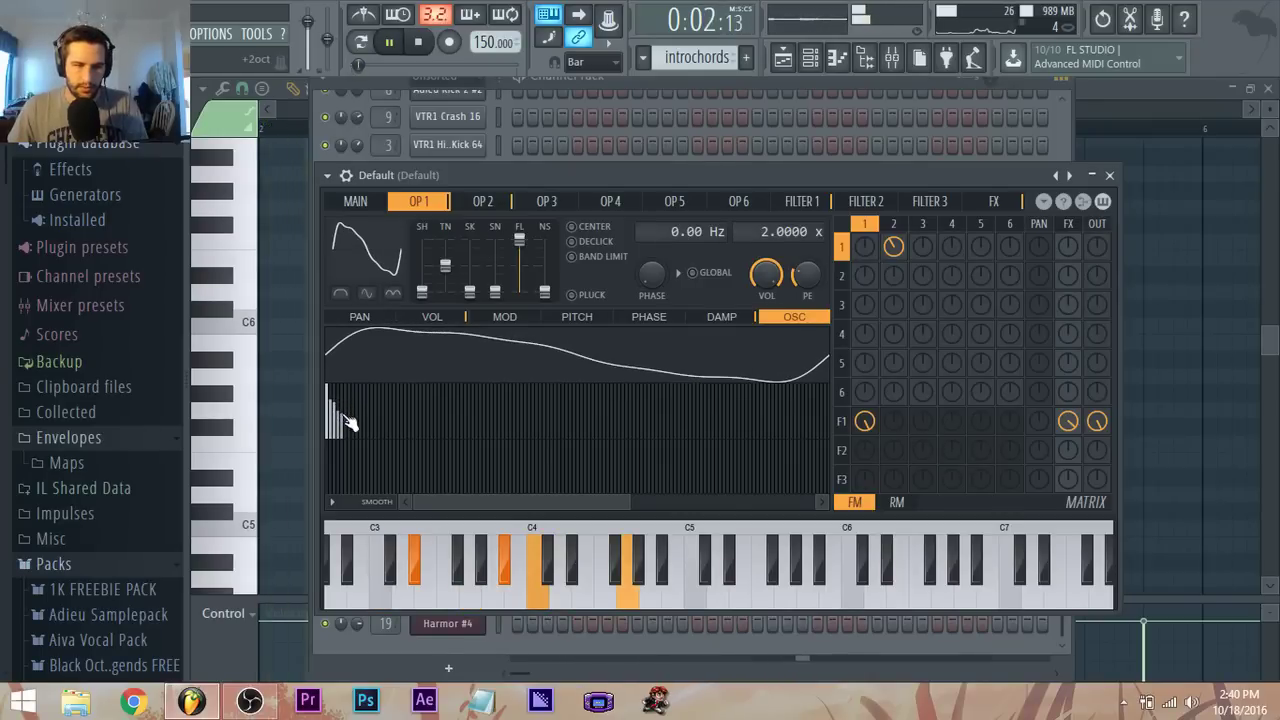
mouse_move(347, 424)
mouse_down()
mouse_move(347, 413)
mouse_move(366, 423)
mouse_move(372, 404)
mouse_move(410, 466)
mouse_up()
key(space)
key(space)
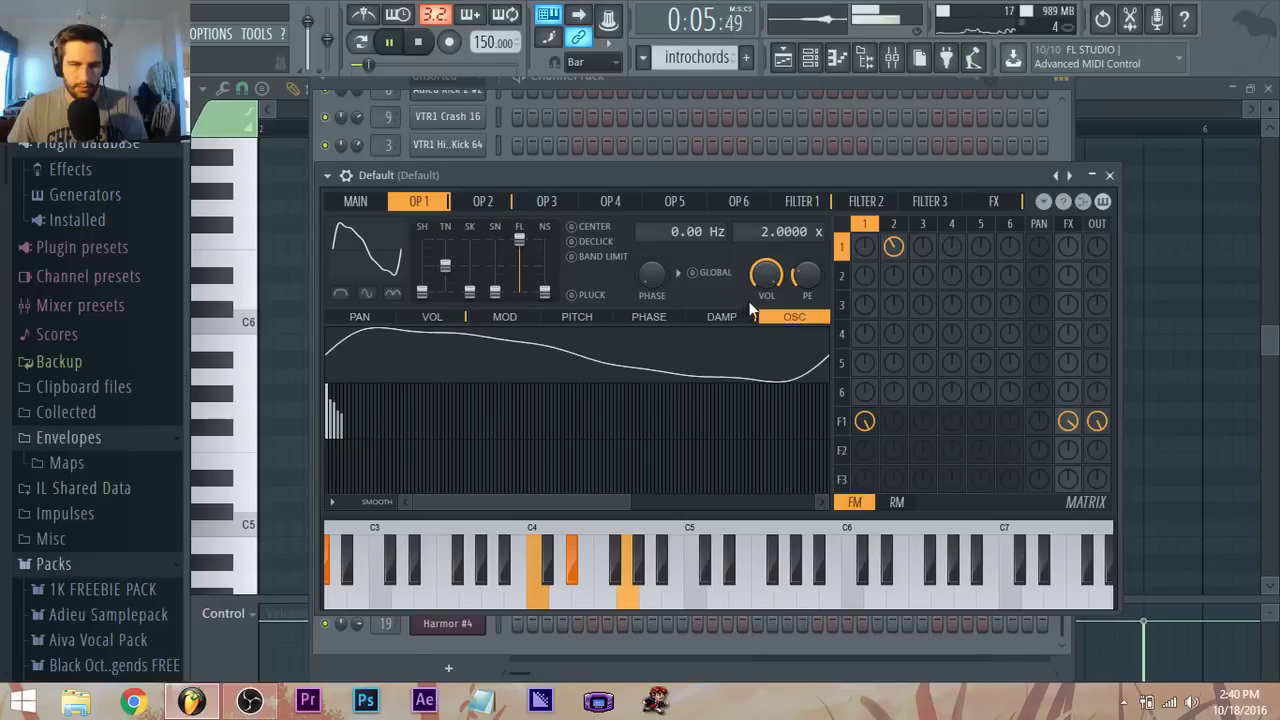
Step: Refine operator 1's harmonic levels into a descending slope while auditioning the chords
key(space)
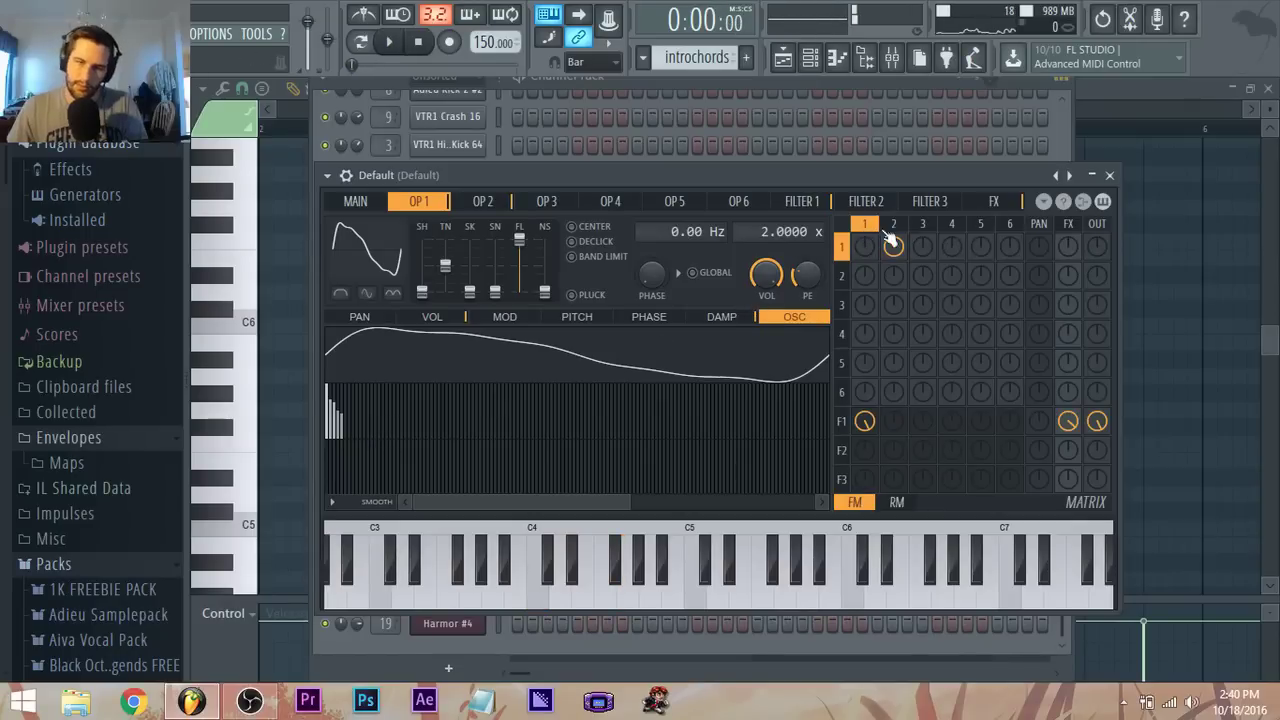
click(337, 400)
key(space)
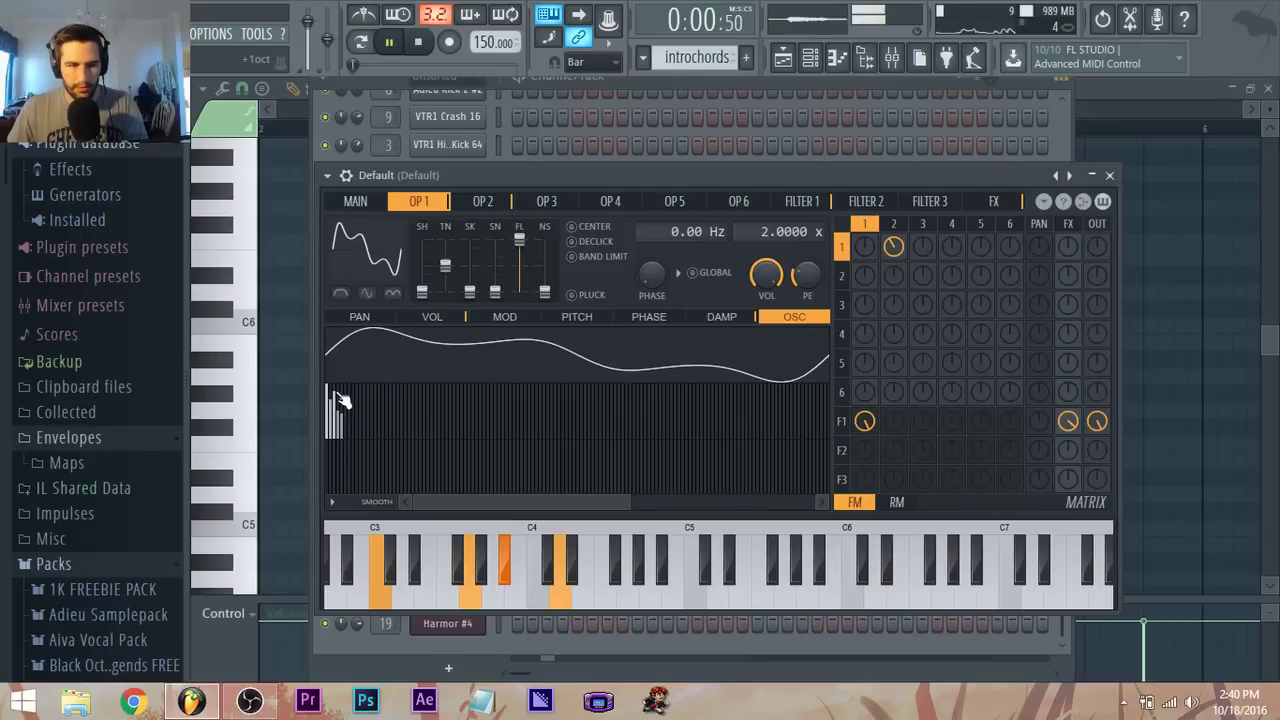
click(338, 402)
click(344, 414)
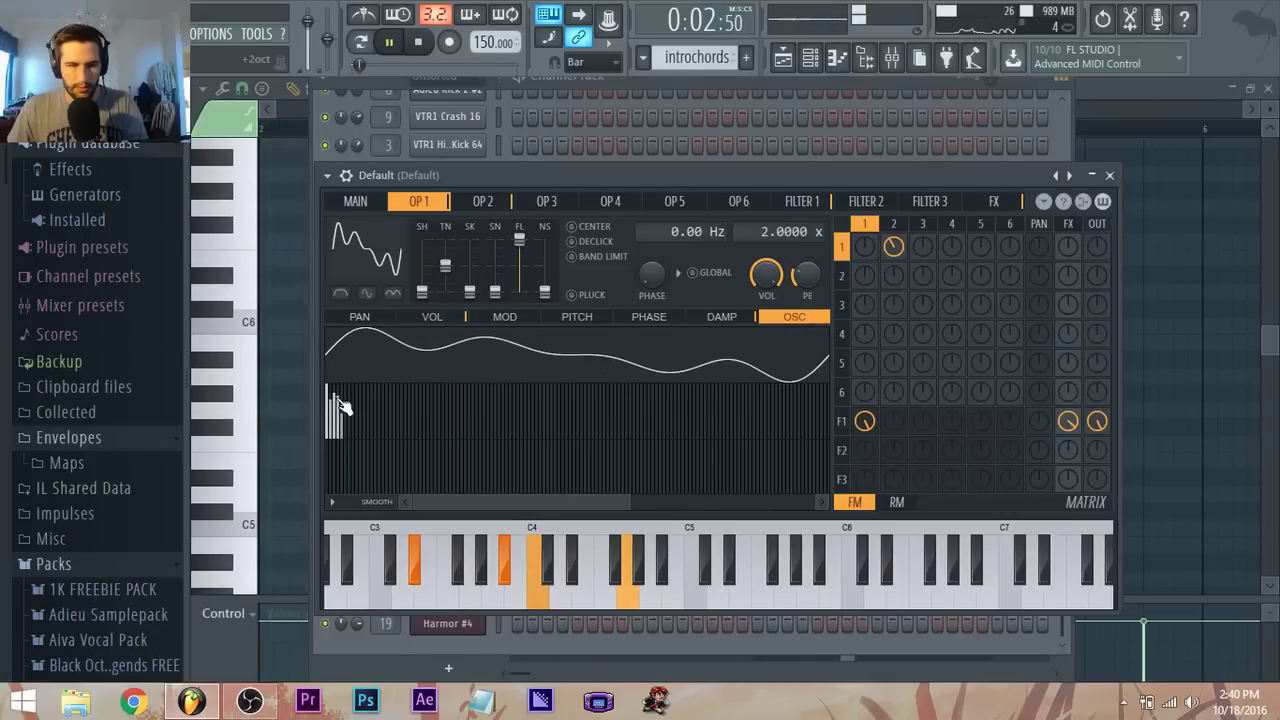
mouse_move(340, 426)
mouse_down()
mouse_move(349, 431)
mouse_move(338, 400)
mouse_up()
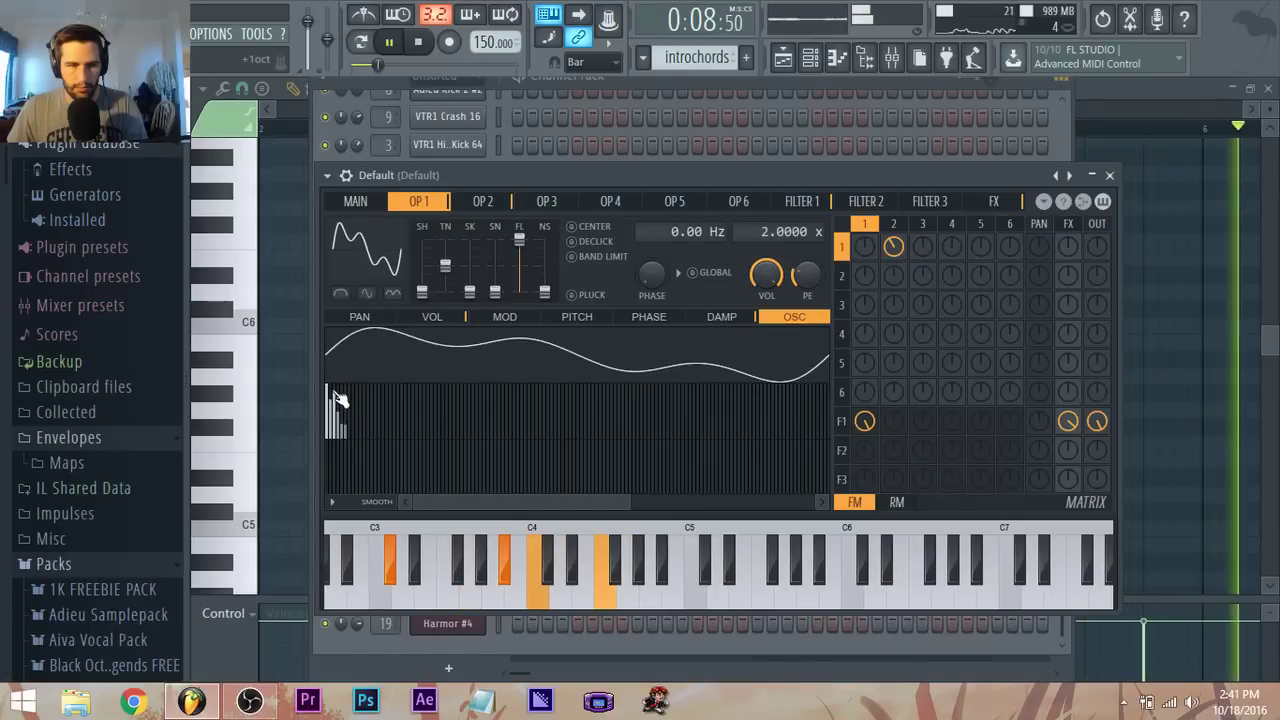
key(space)
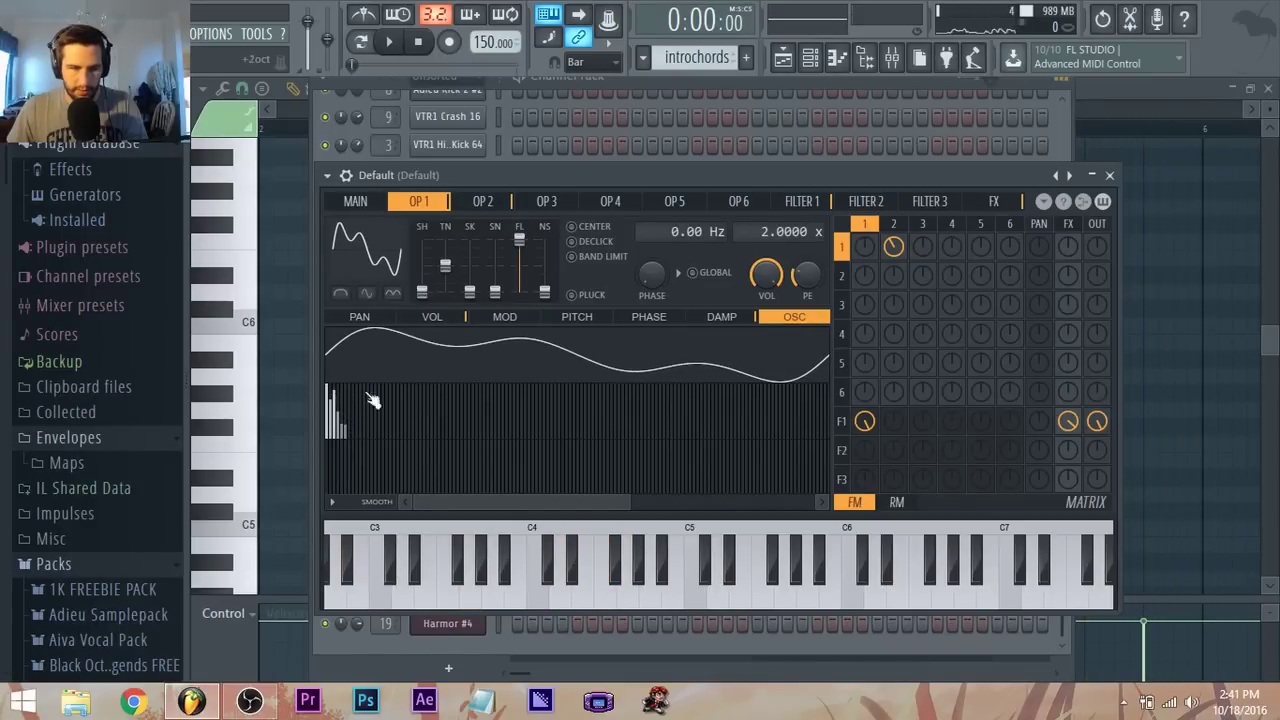
Step: Check operator 1's DAMP and OSC views, then switch to operator 2 and audition the chords
click(743, 318)
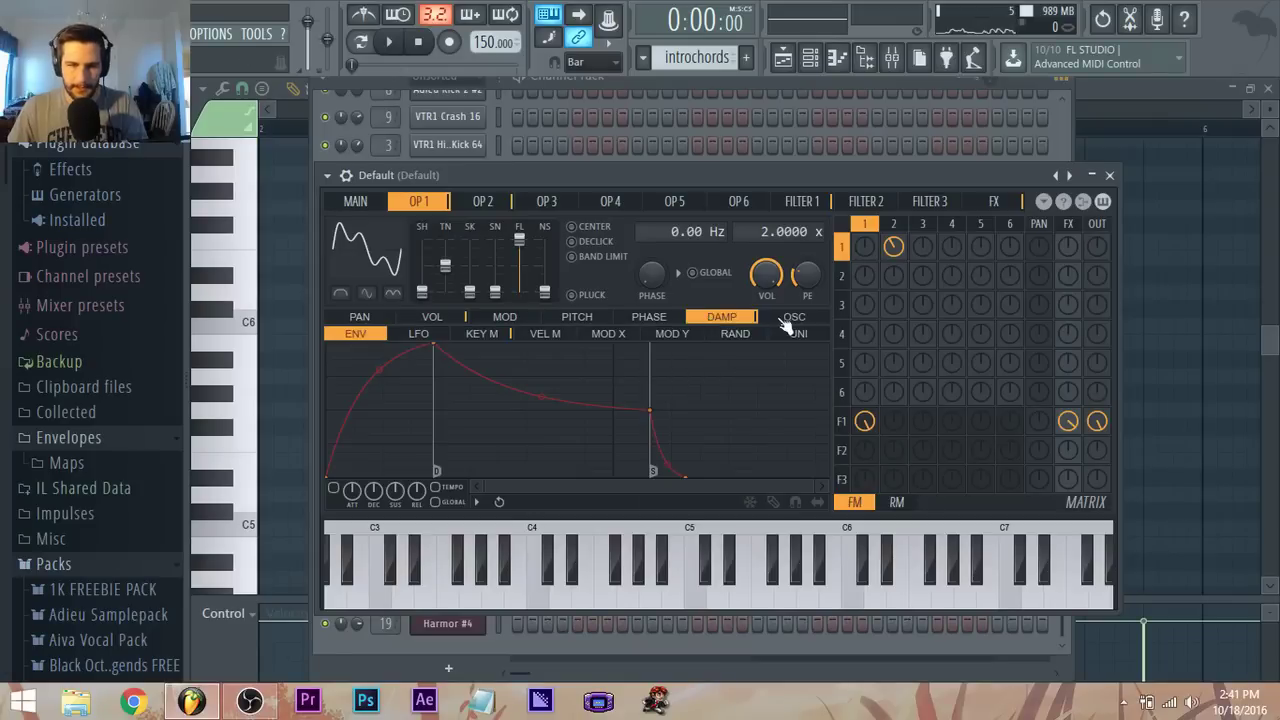
click(791, 320)
click(893, 243)
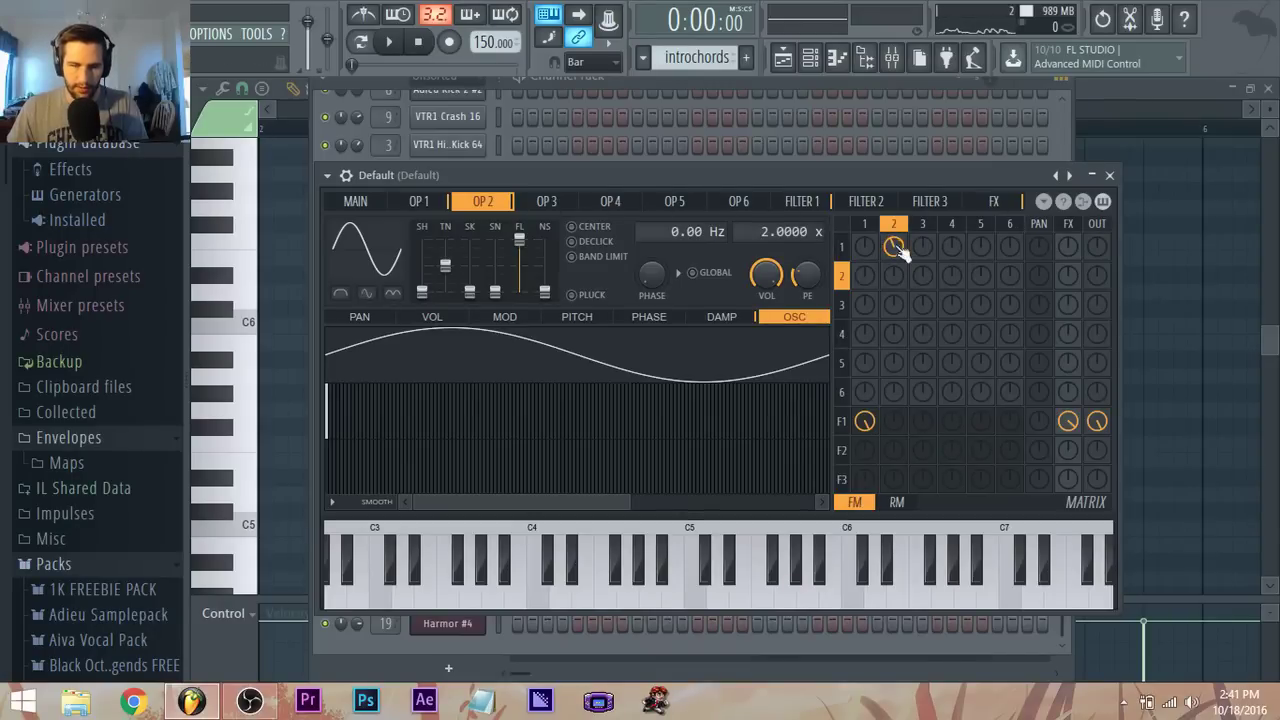
key(space)
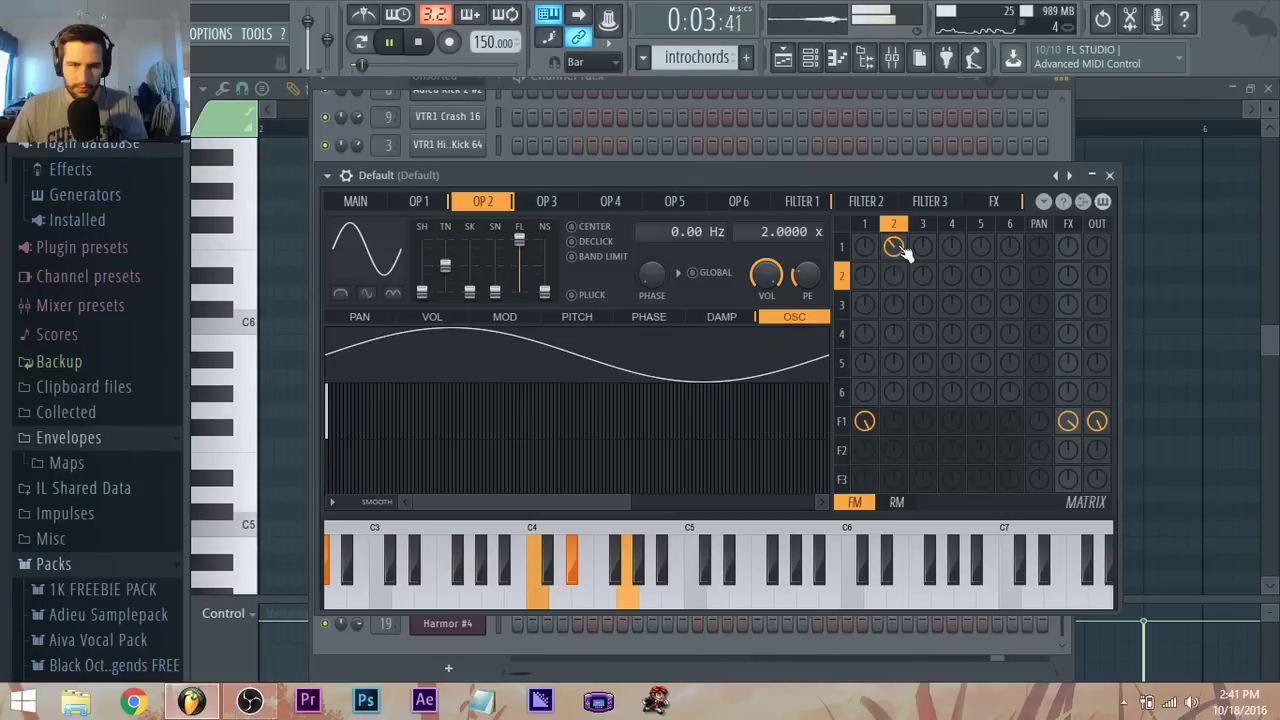
key(space)
Step: Go from Sytrus's MAIN page via OP 1 to the Filter 1 low-pass page
click(372, 201)
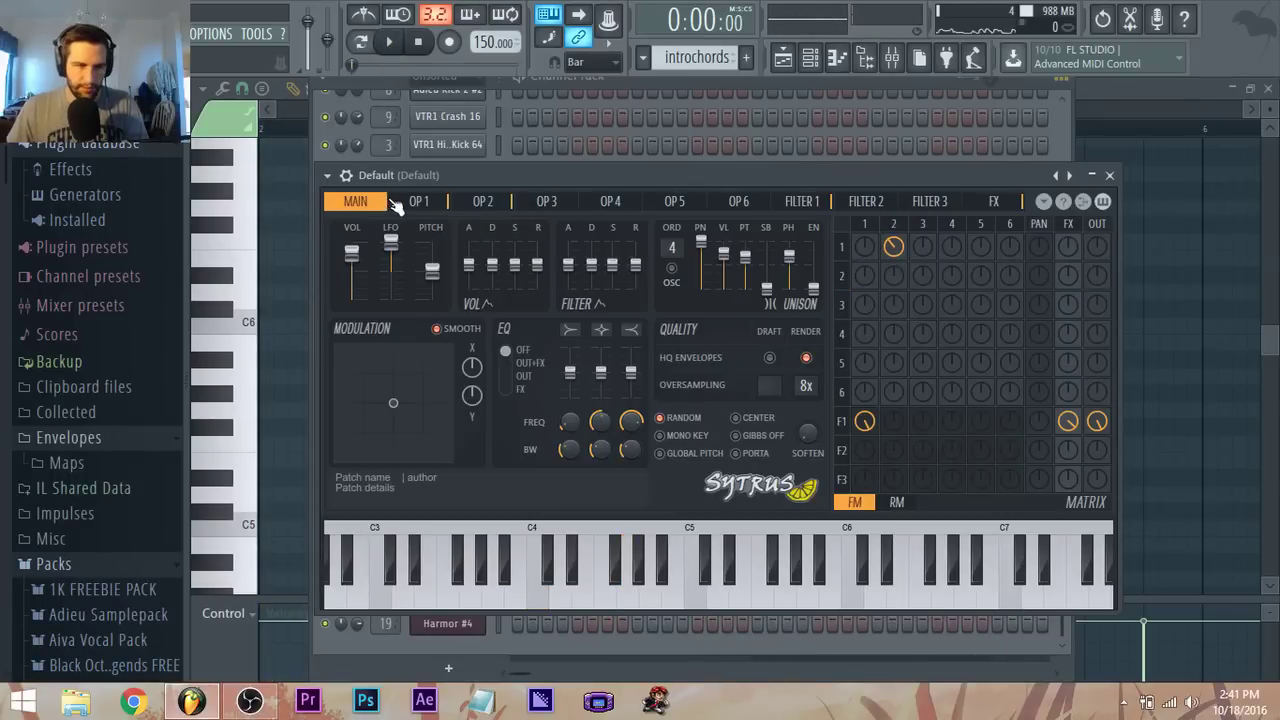
click(419, 203)
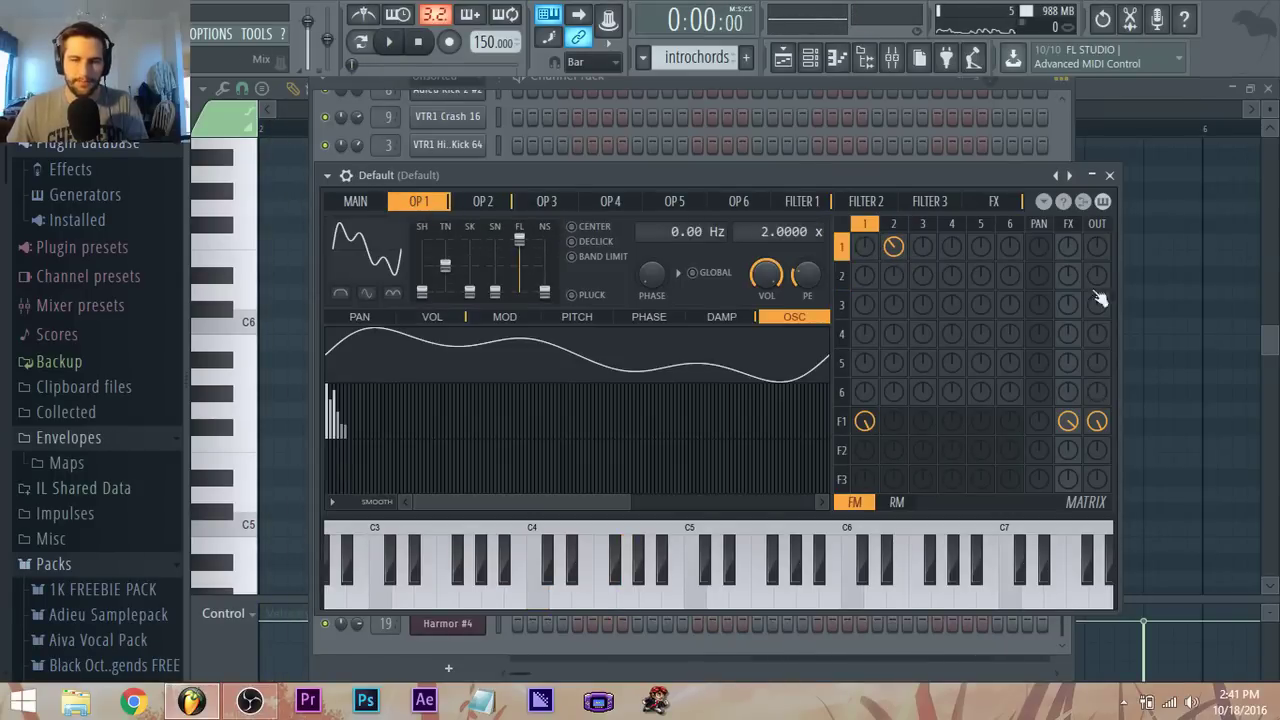
click(845, 422)
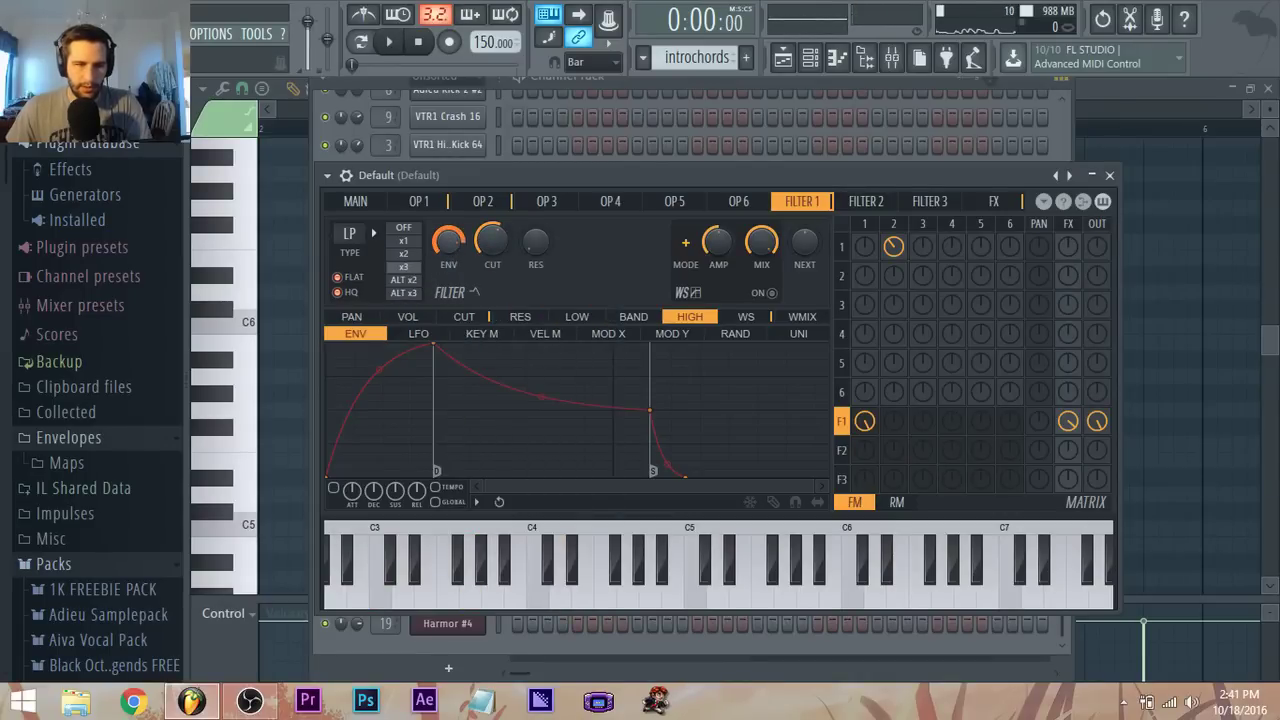
Step: Play the chords twice to hear the envelope-shaped low-pass filter
key(space)
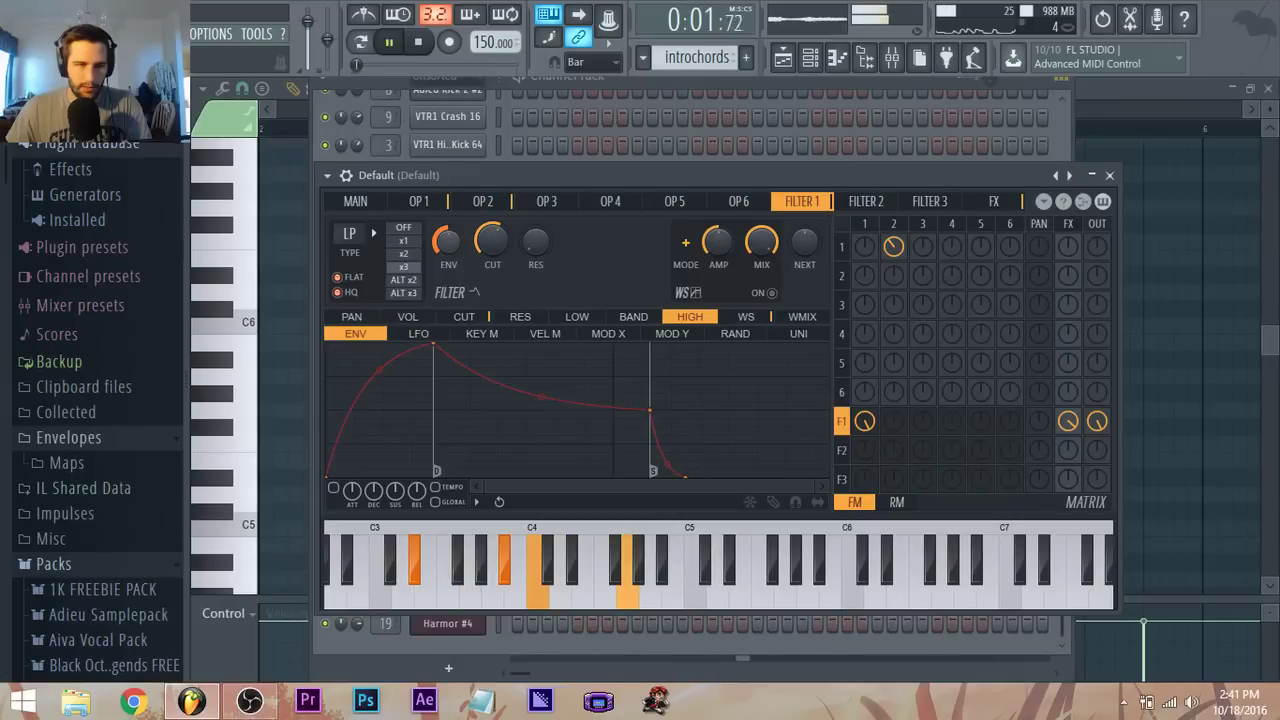
key(space)
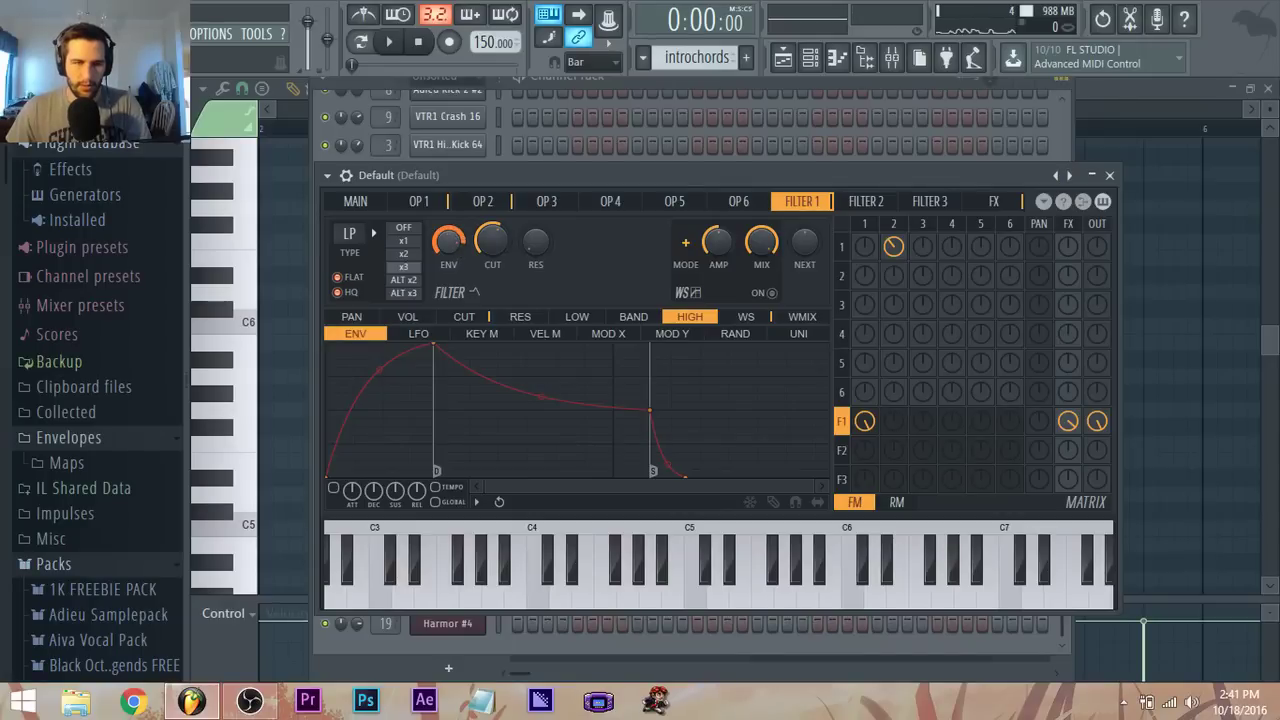
key(space)
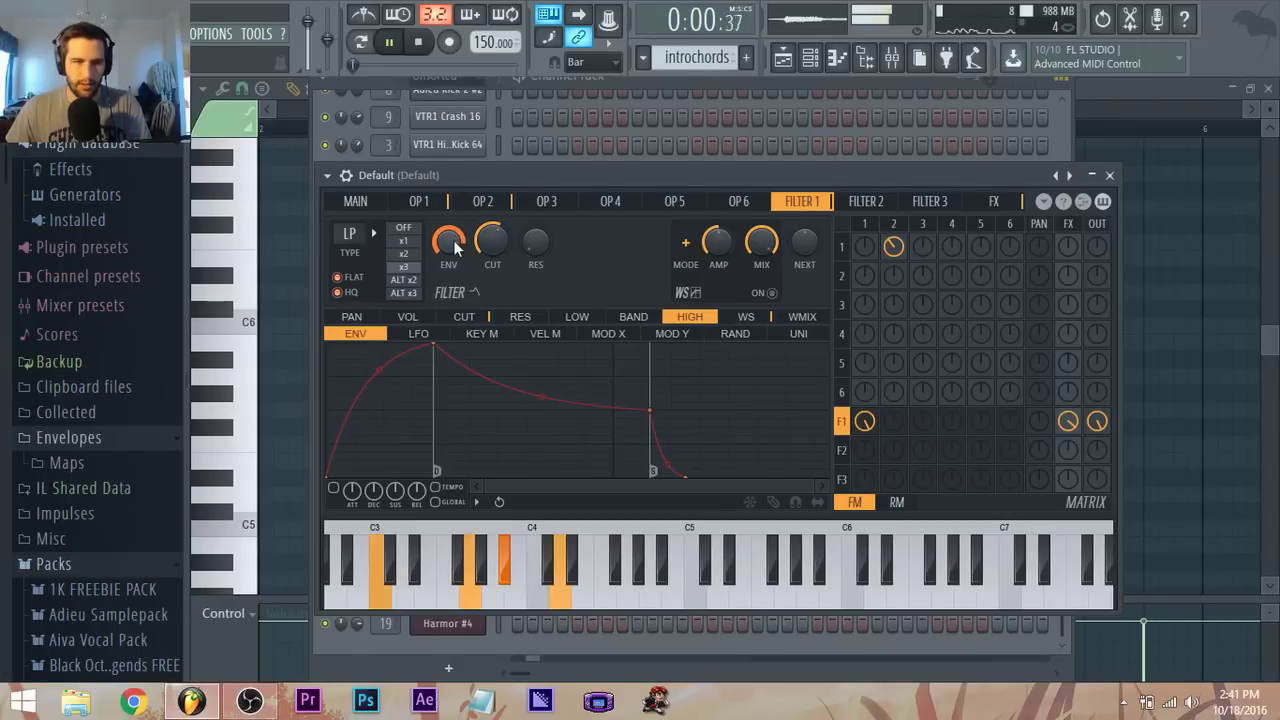
key(space)
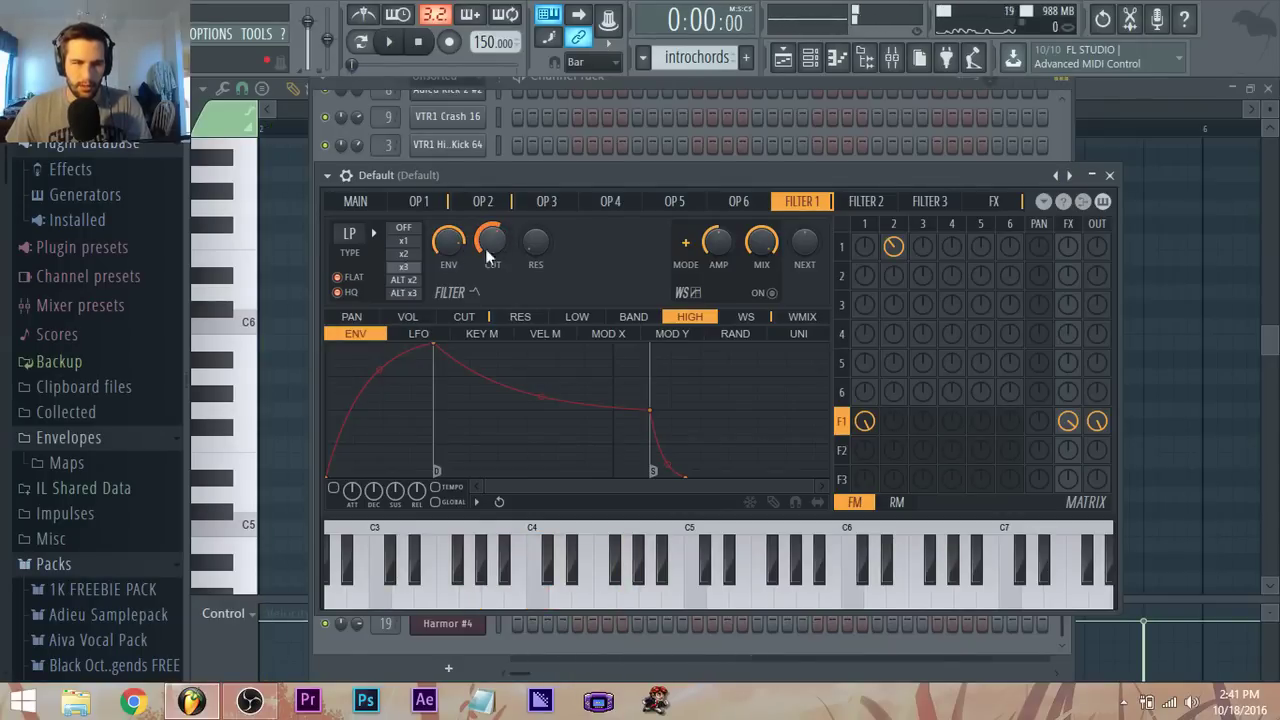
Step: Switch Filter 1's modulation target from VOL to CUT and show the cutoff's sine LFO
click(428, 318)
click(466, 317)
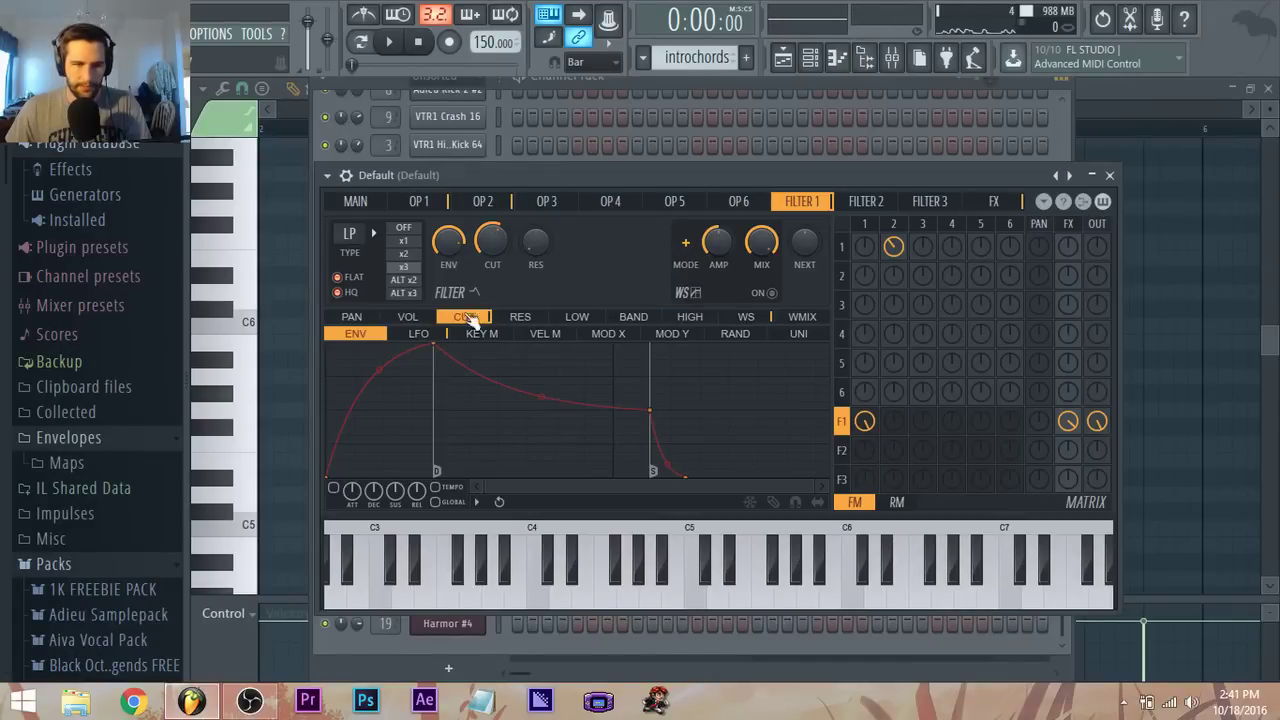
click(420, 335)
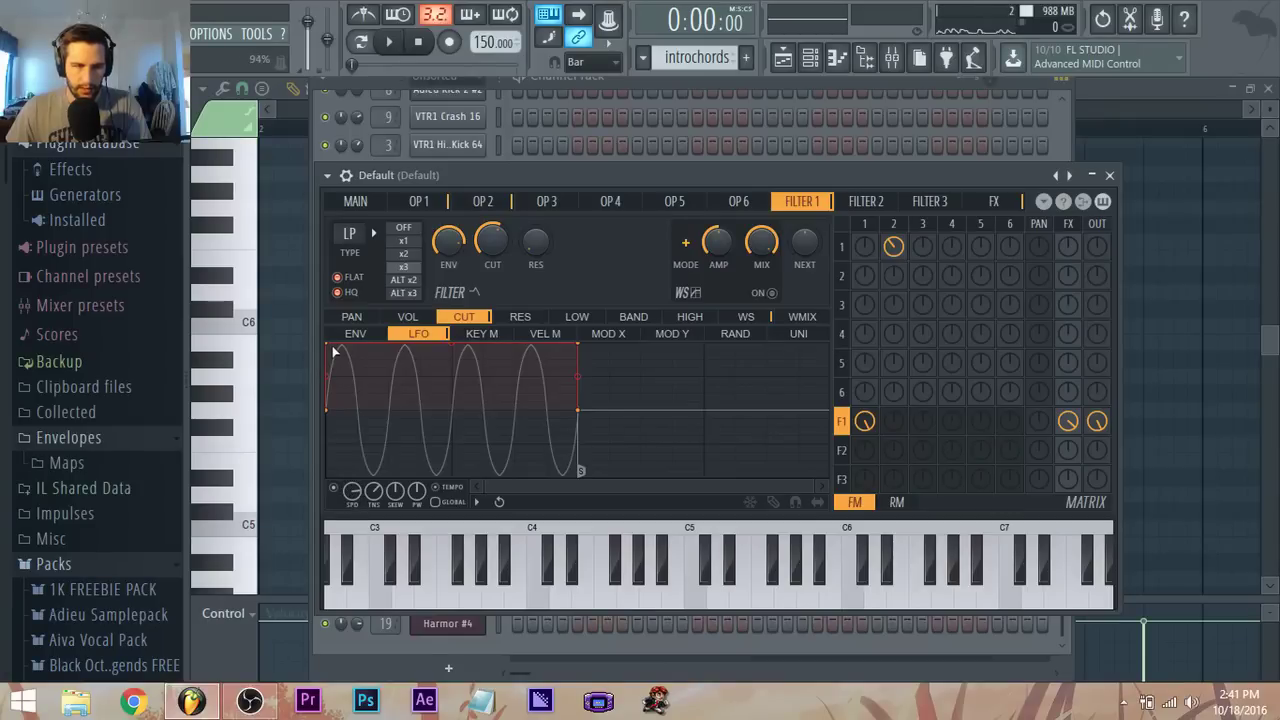
Step: Select resonance as Filter 1's modulation target and show its LFO
click(468, 337)
click(384, 336)
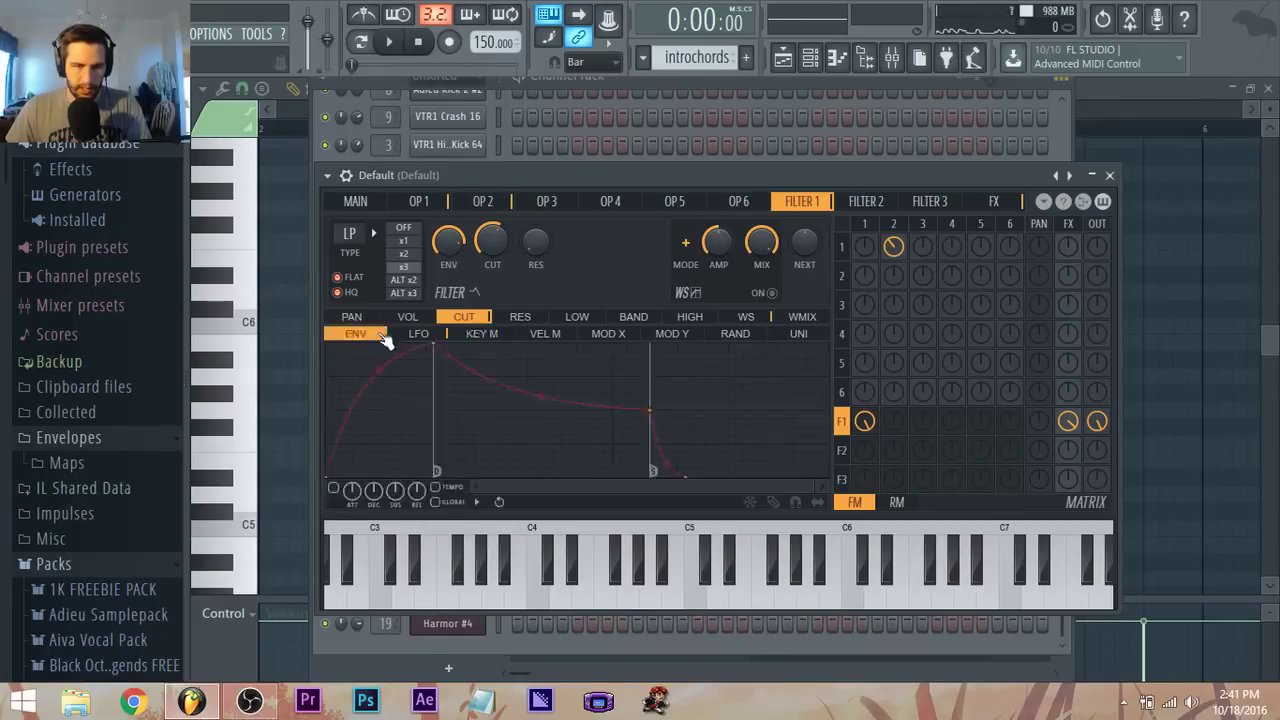
click(521, 317)
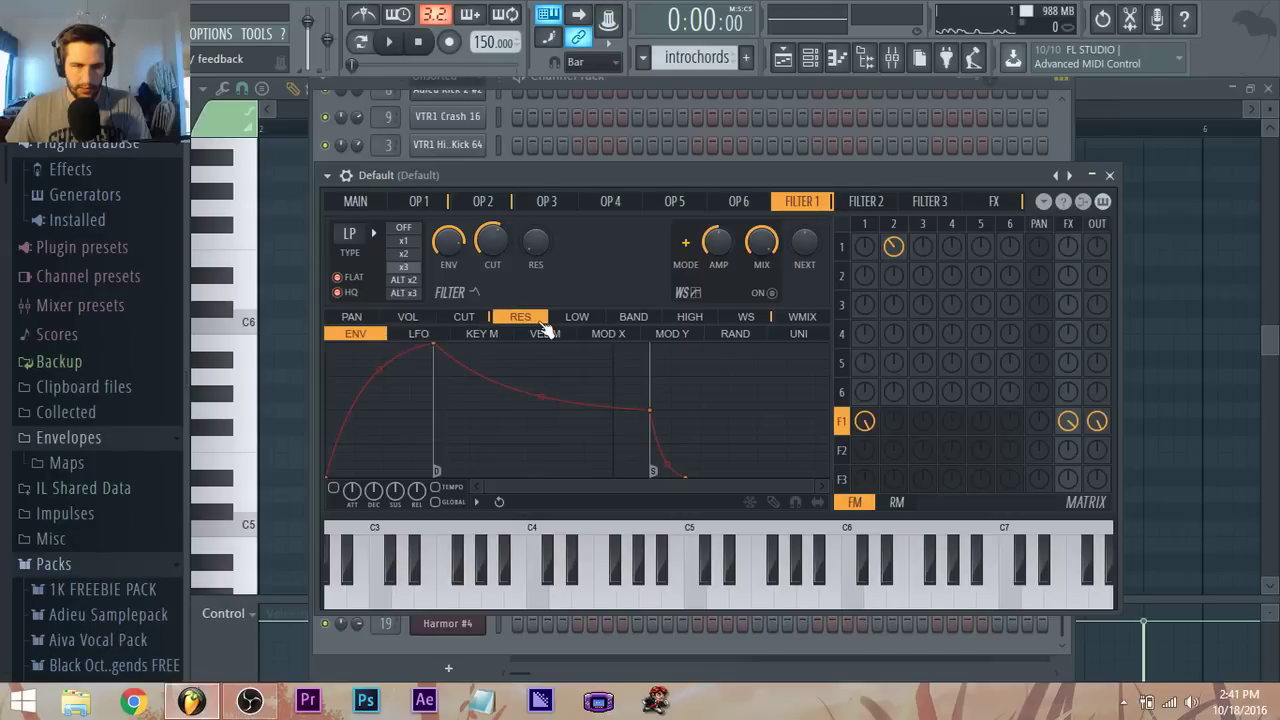
click(437, 340)
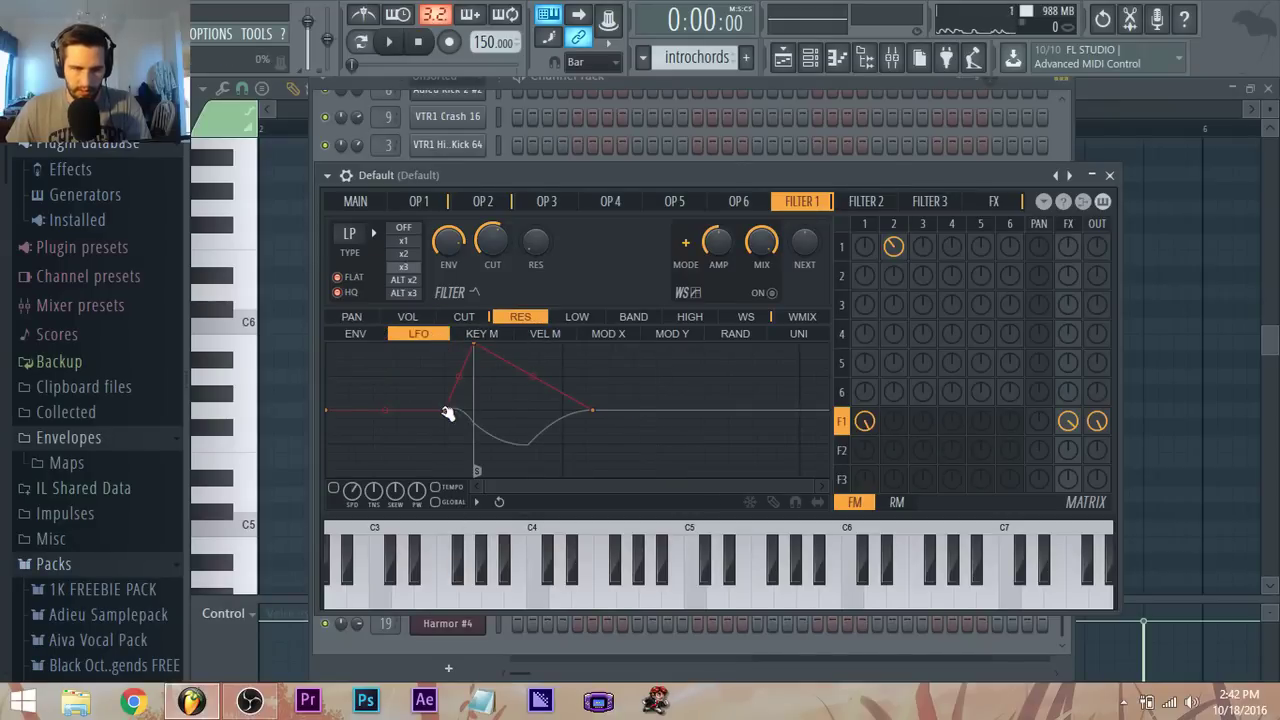
Step: Reshape the resonance LFO envelope to start immediately with a longer decay, and speed it up
drag(447, 413, 300, 410)
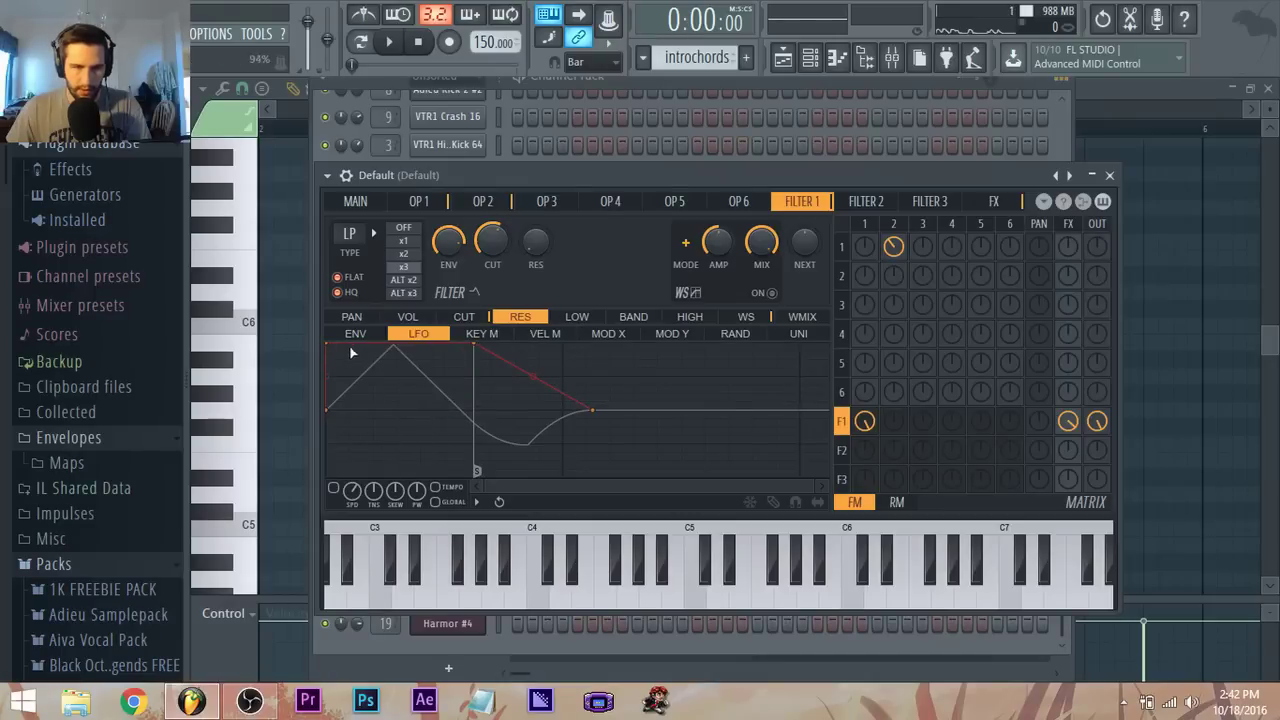
mouse_move(330, 348)
mouse_down()
mouse_move(331, 337)
mouse_move(457, 400)
mouse_move(357, 337)
mouse_move(284, 323)
mouse_up()
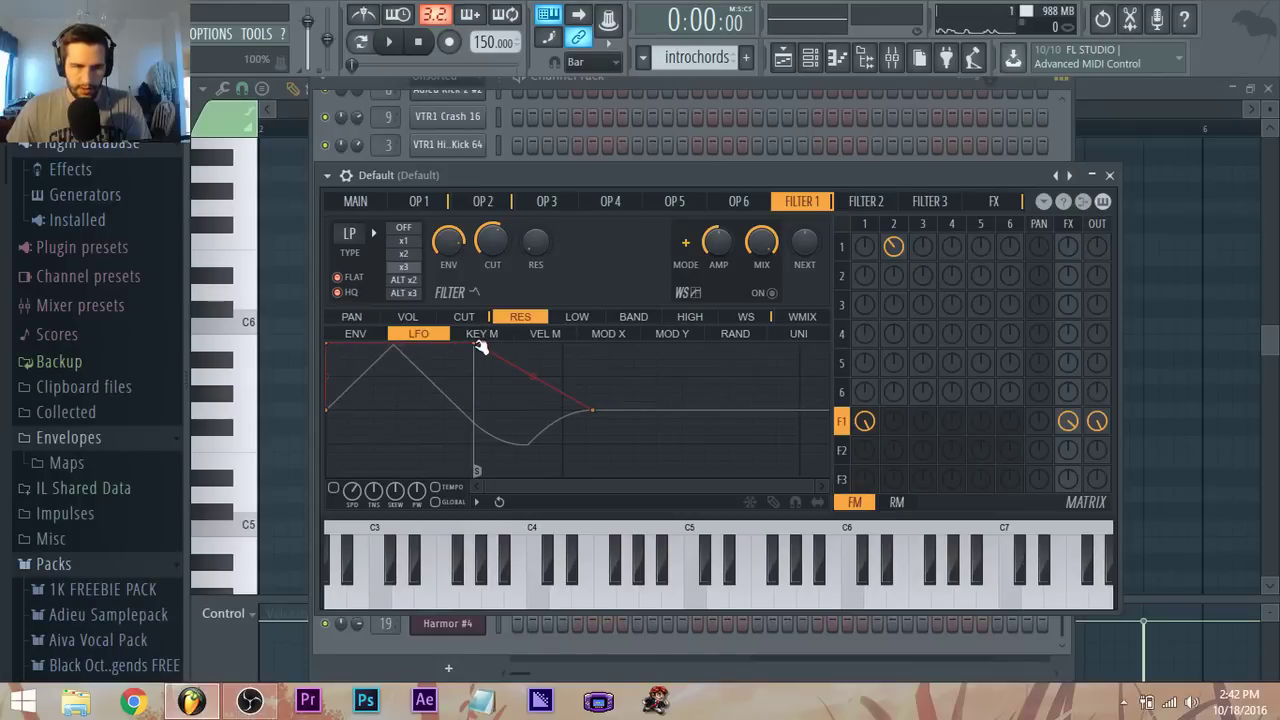
mouse_move(479, 346)
mouse_down()
mouse_move(510, 345)
mouse_move(466, 345)
mouse_move(585, 344)
mouse_move(567, 344)
mouse_up()
drag(596, 410, 565, 410)
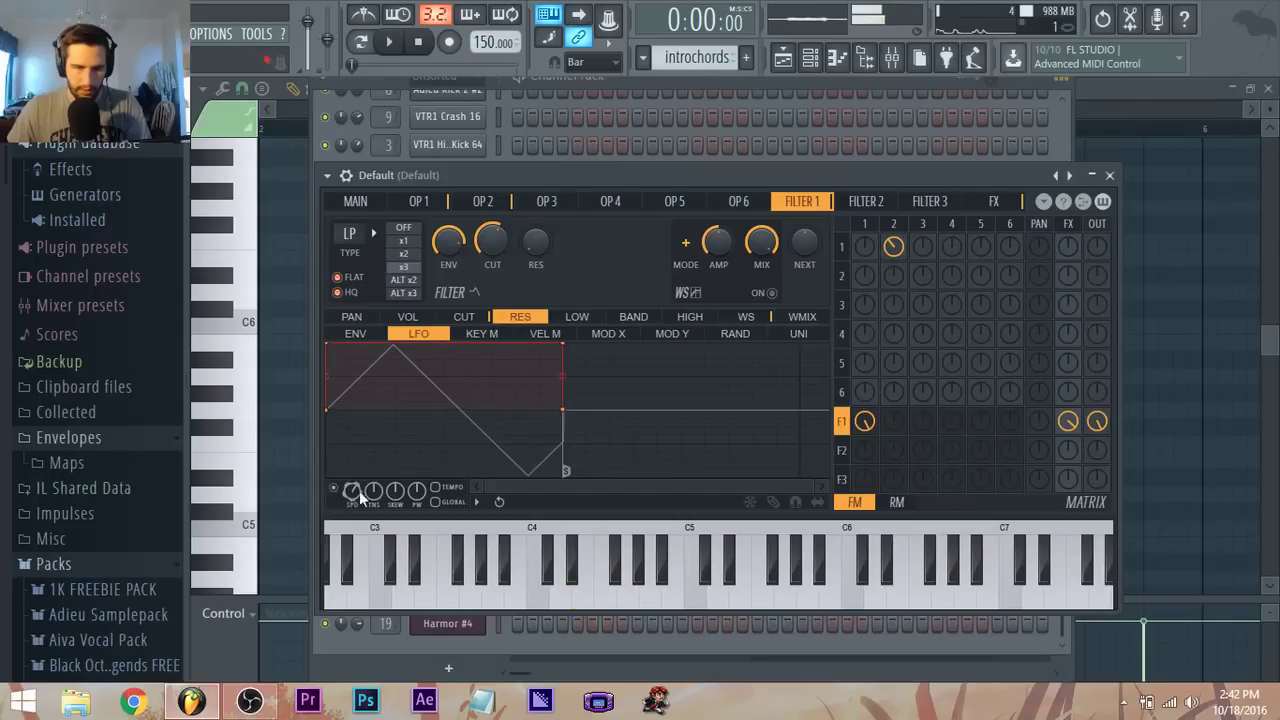
mouse_move(368, 490)
mouse_down()
mouse_move(368, 455)
mouse_move(373, 480)
mouse_move(352, 460)
mouse_move(352, 520)
mouse_move(343, 494)
mouse_up()
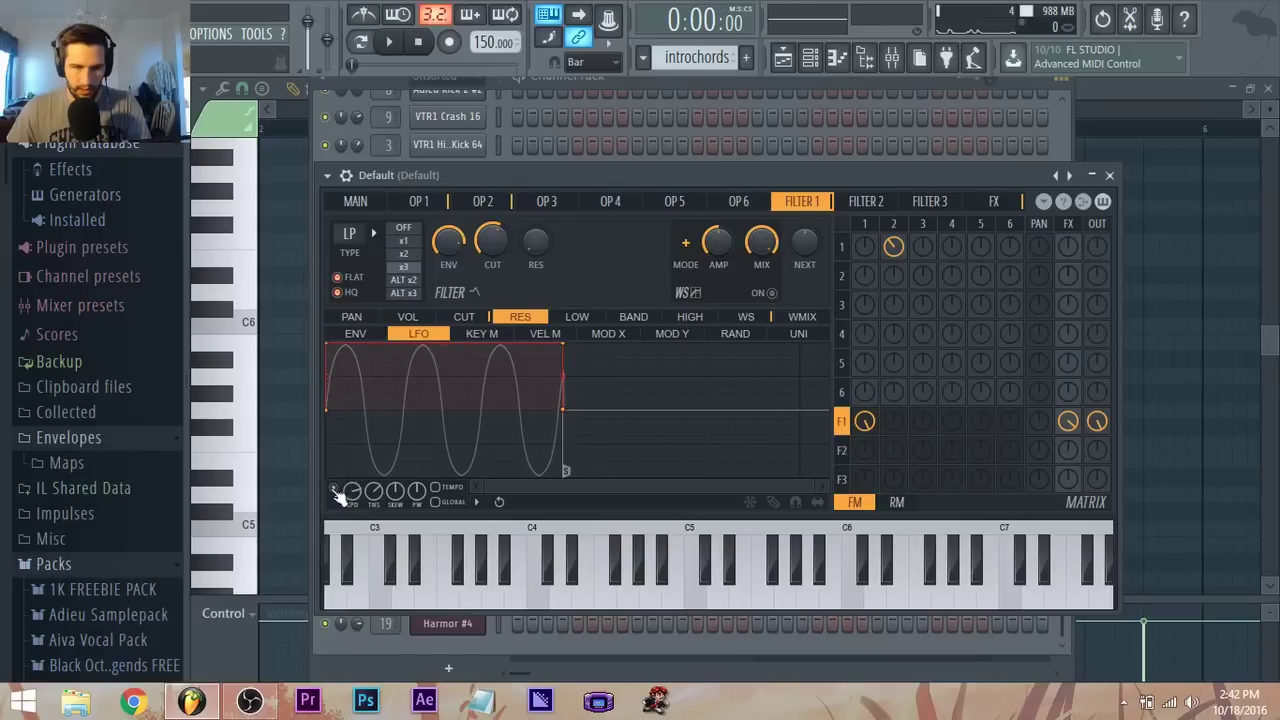
click(457, 318)
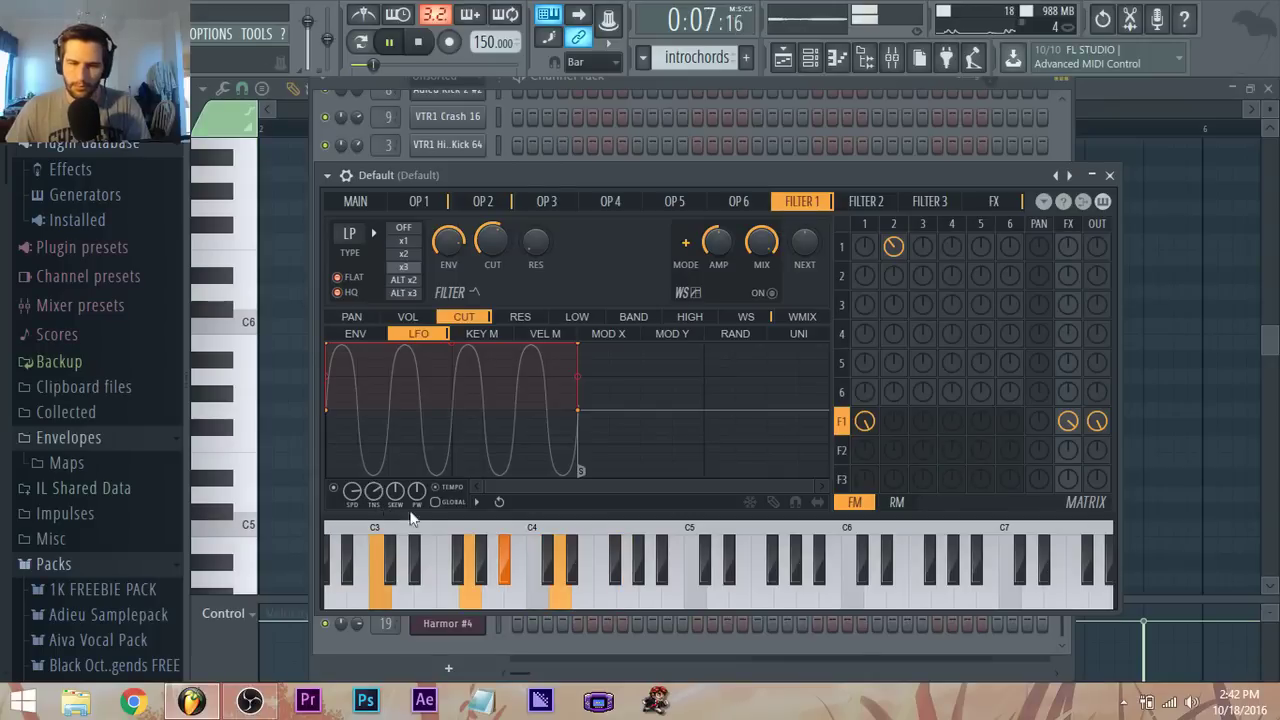
Step: Set Filter 1 to FLAT mode and bring up Sytrus's chorus and delay FX page
key(space)
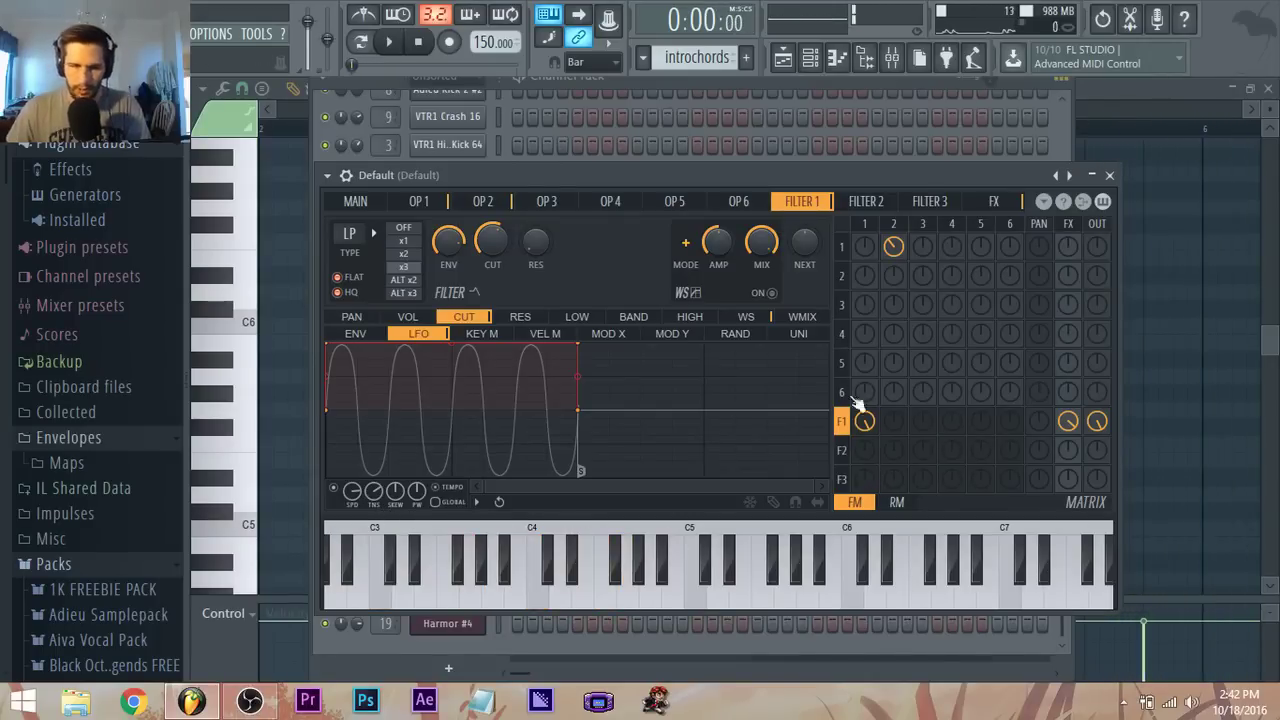
click(347, 282)
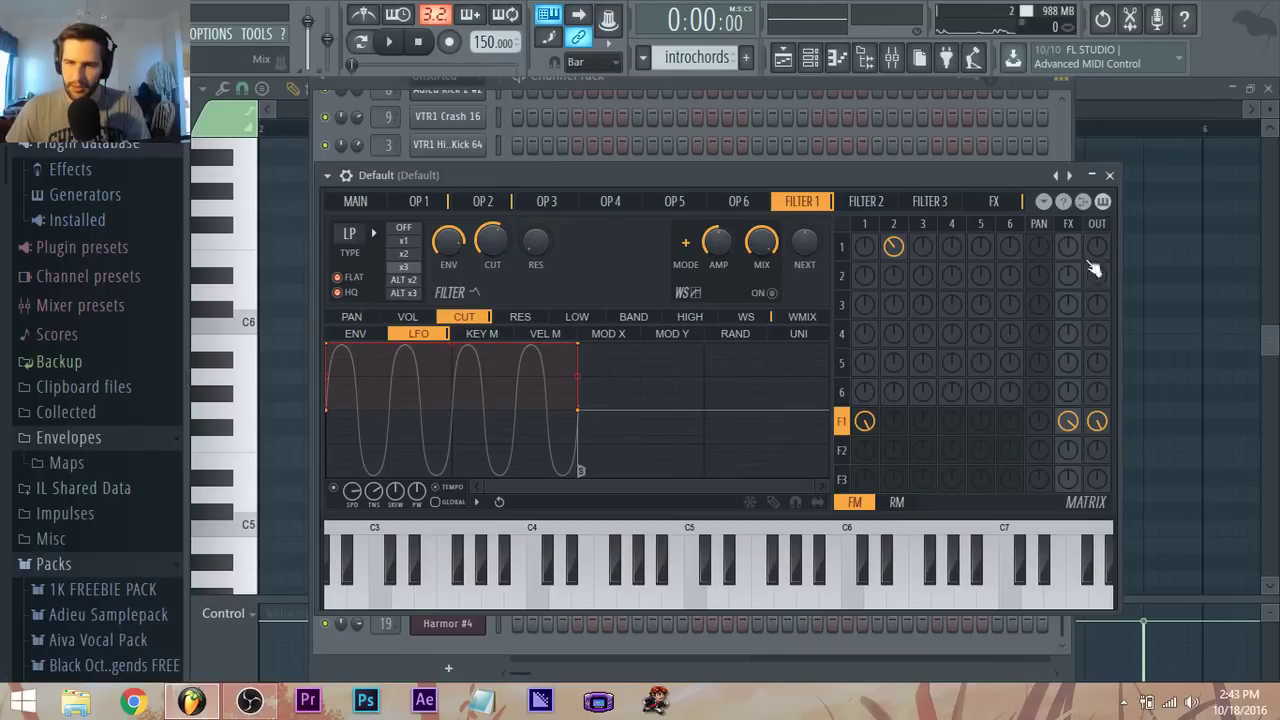
click(1069, 223)
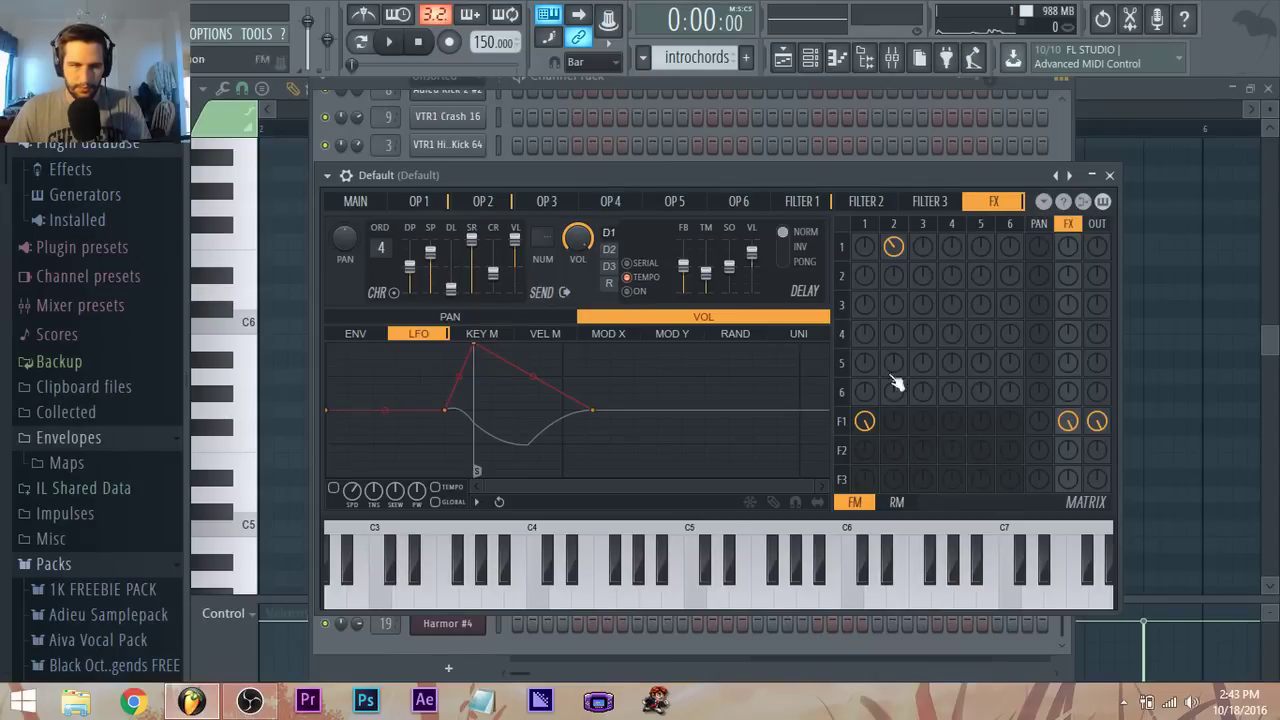
Step: Return to Sytrus's main page and preview the chords at unison order 4
click(408, 206)
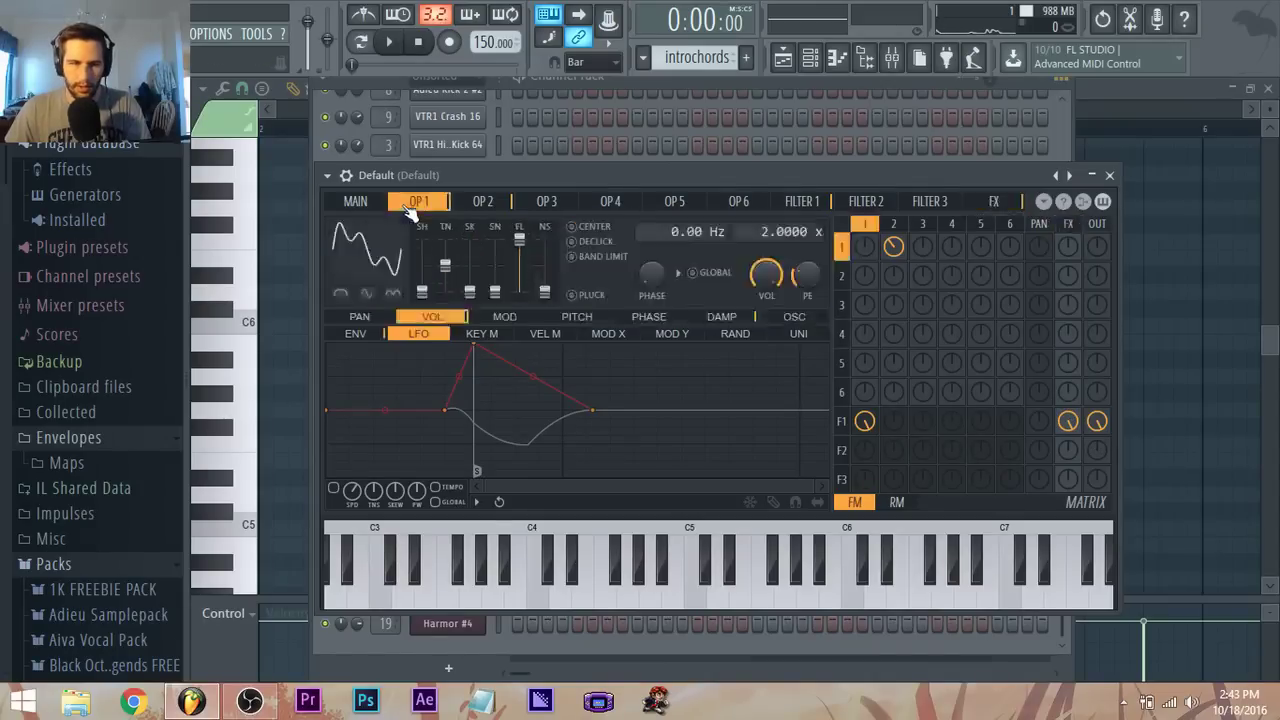
click(380, 204)
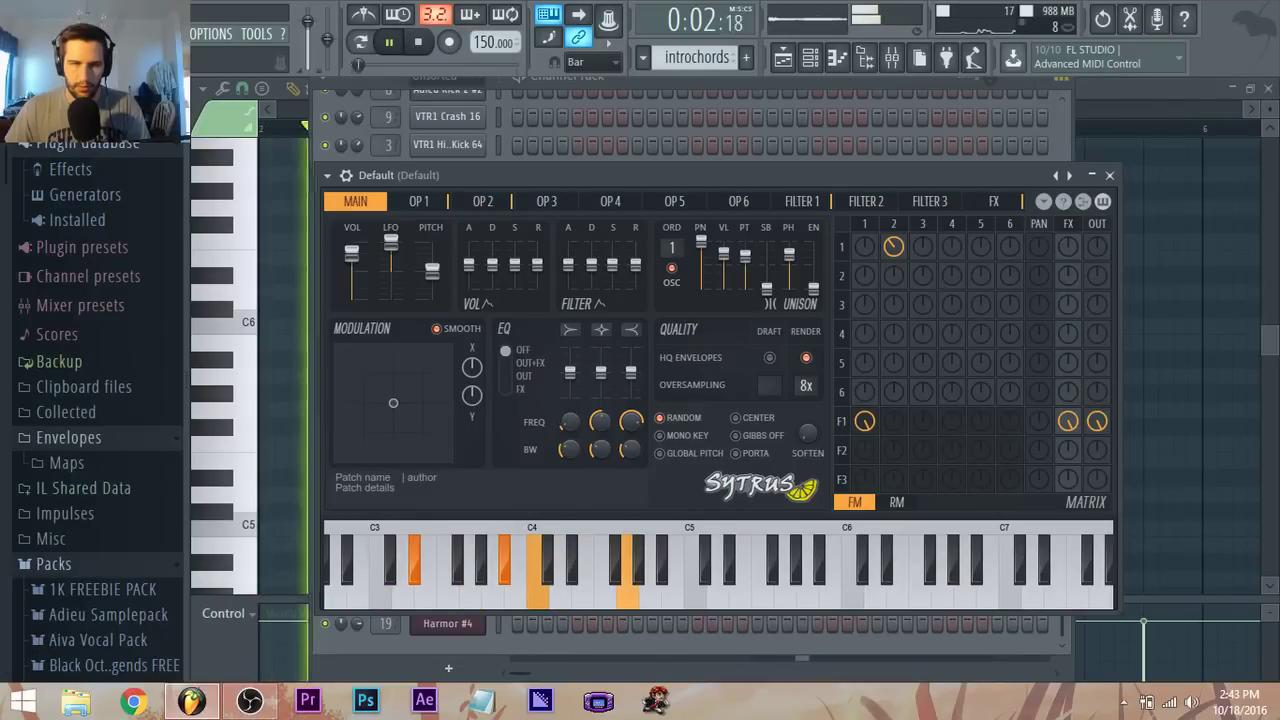
key(space)
key(space)
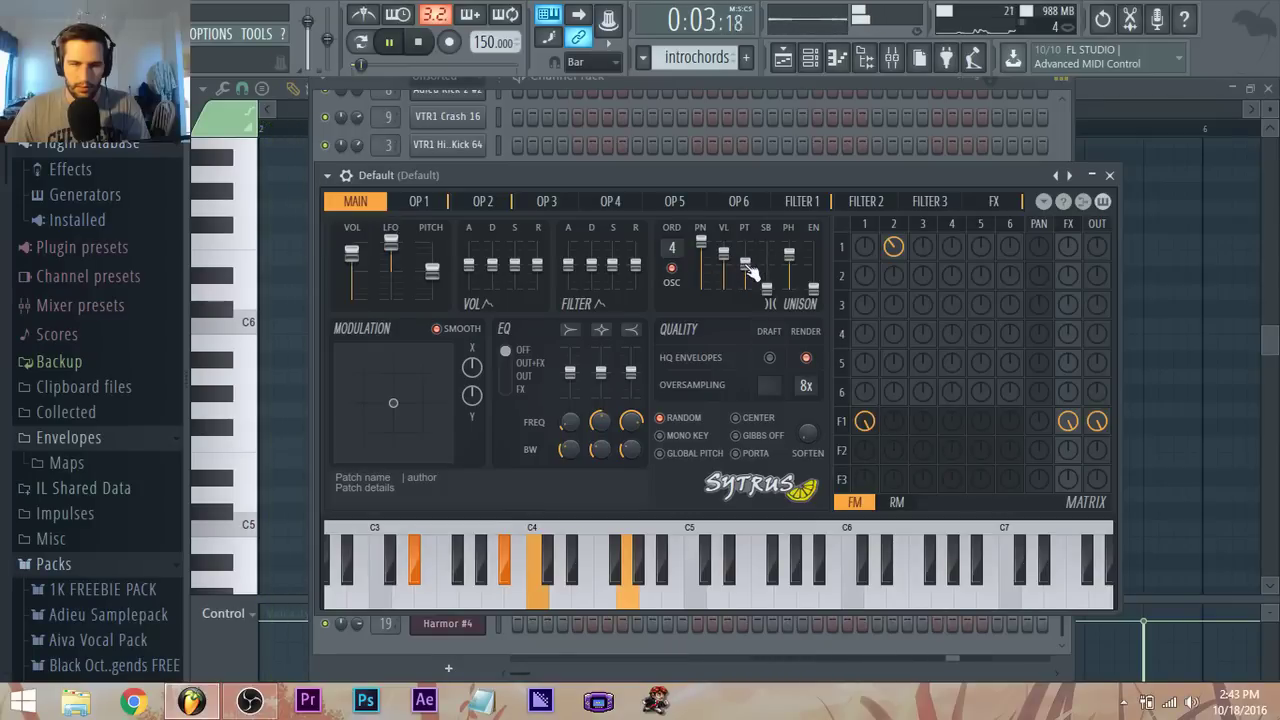
Step: Open operator 1's volume envelope in Sytrus
click(866, 224)
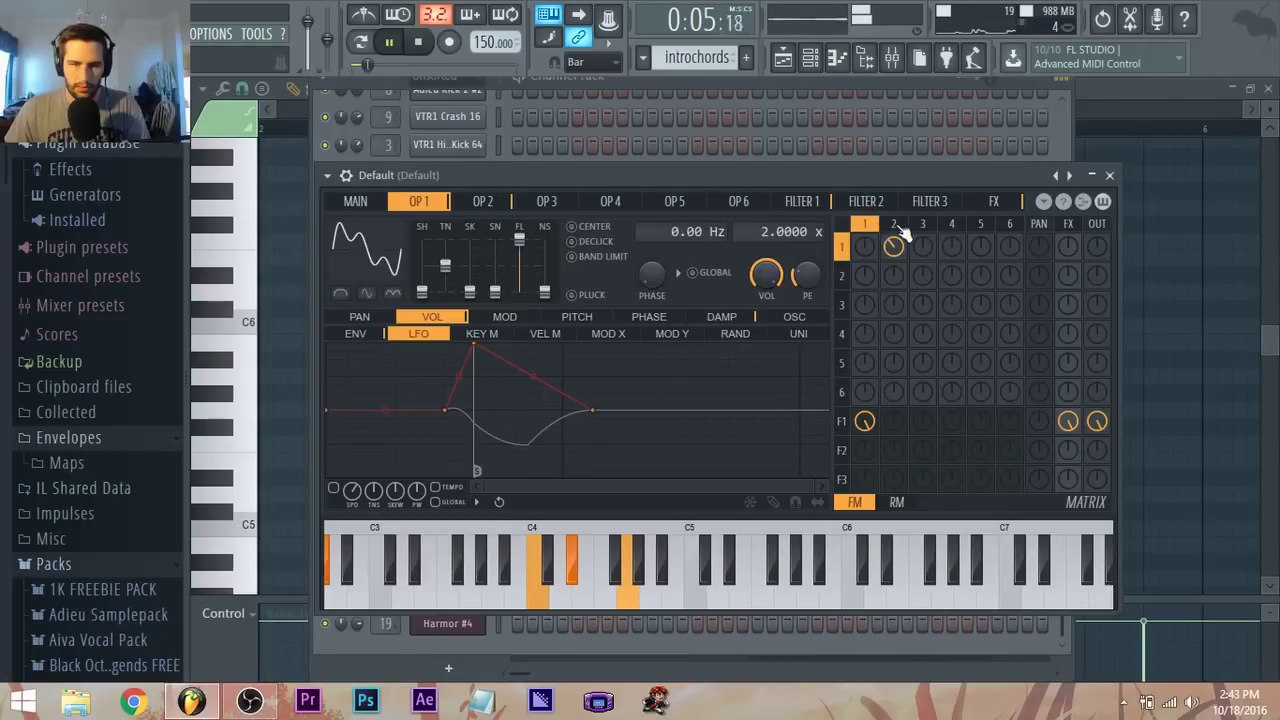
click(895, 224)
click(866, 224)
key(space)
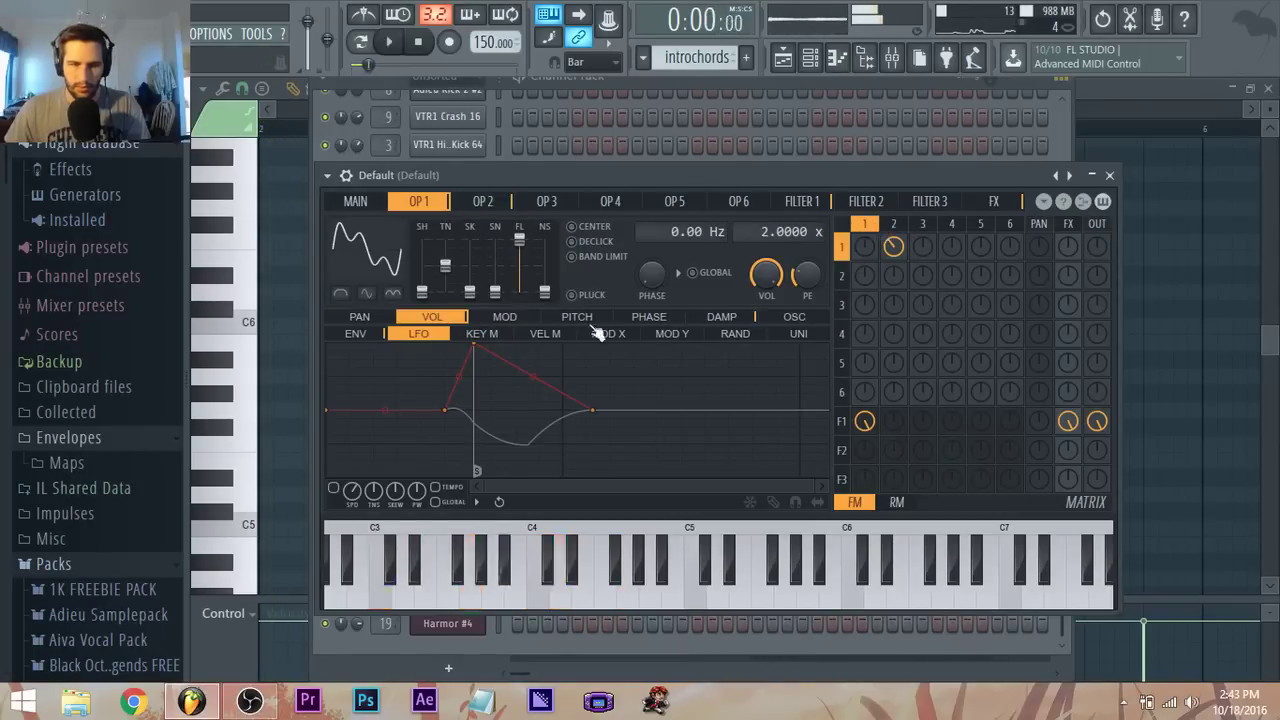
click(358, 333)
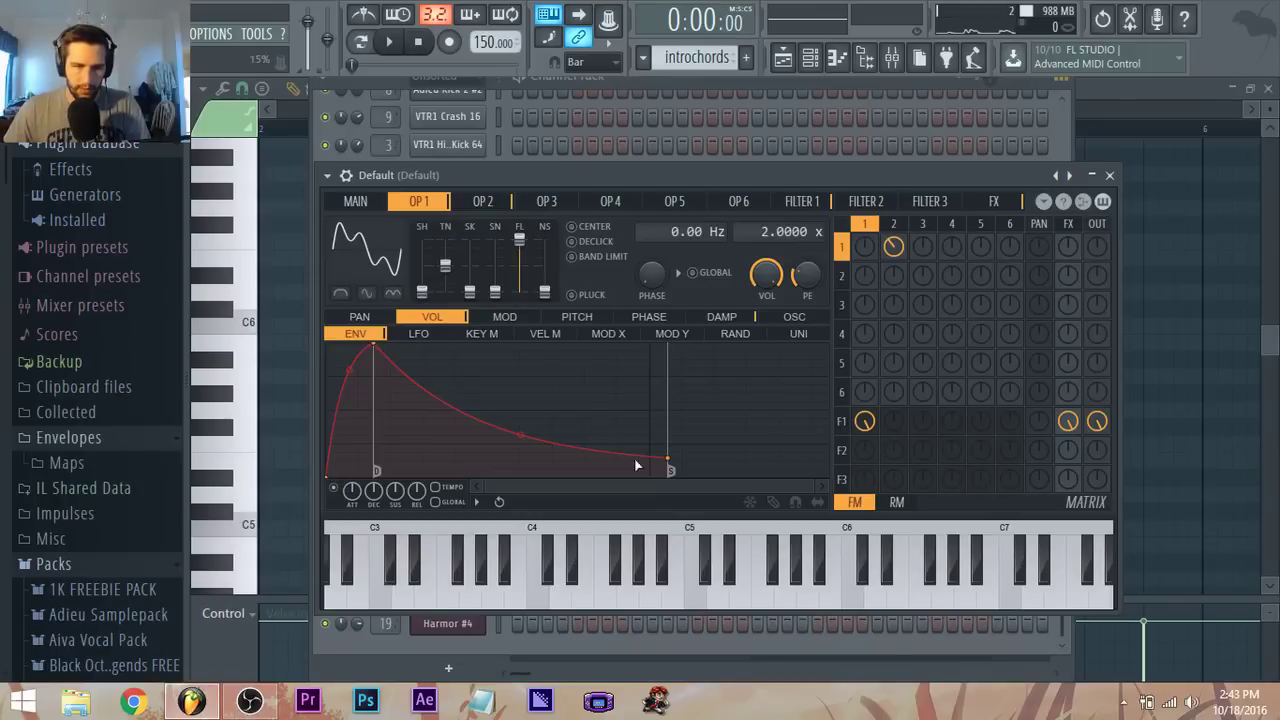
Step: Drag operator 1's volume envelope into a long pluck-like decay, then bring up the mixer
mouse_move(676, 460)
mouse_down()
mouse_move(737, 465)
mouse_move(718, 470)
mouse_move(704, 341)
mouse_up()
key(space)
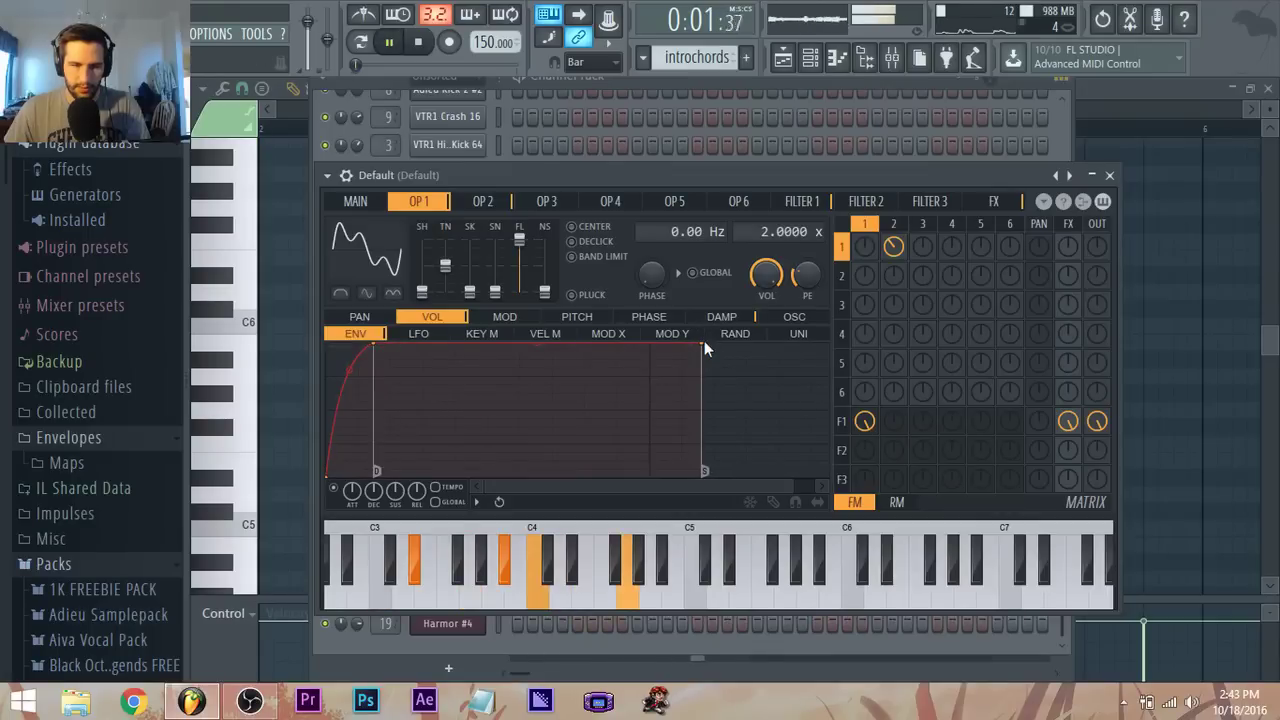
drag(704, 341, 712, 469)
key(space)
key(space)
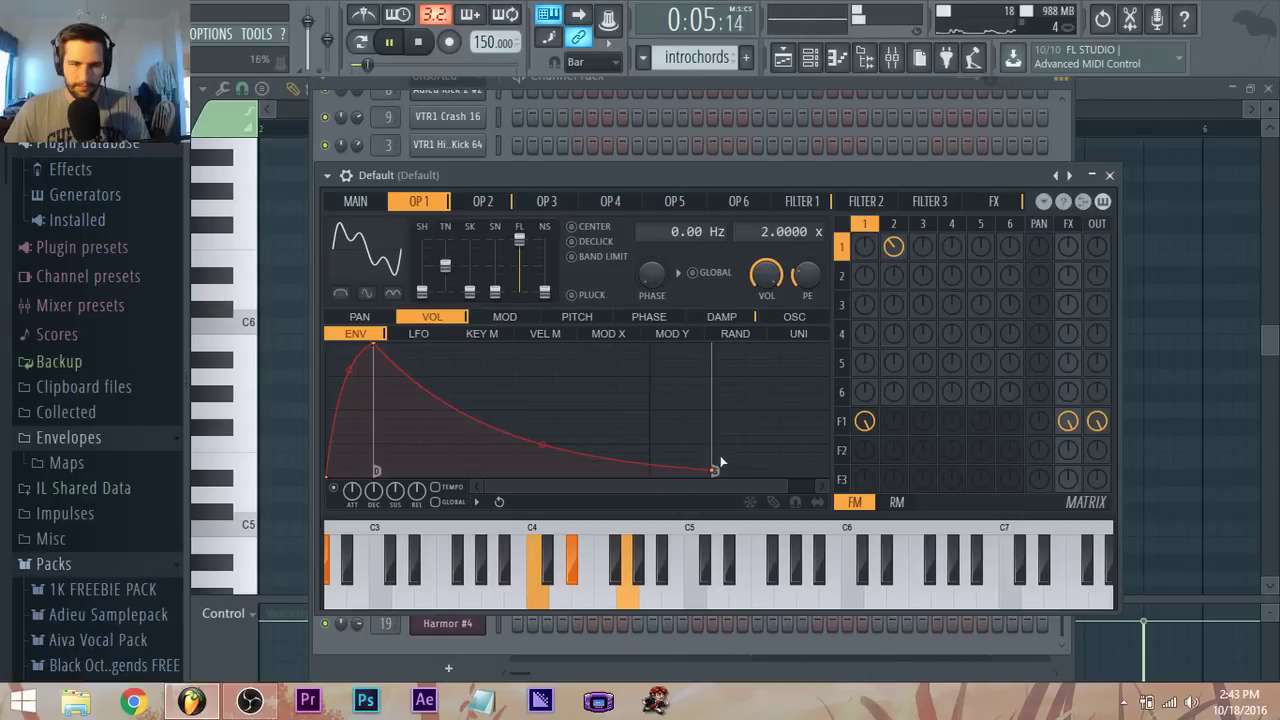
key(space)
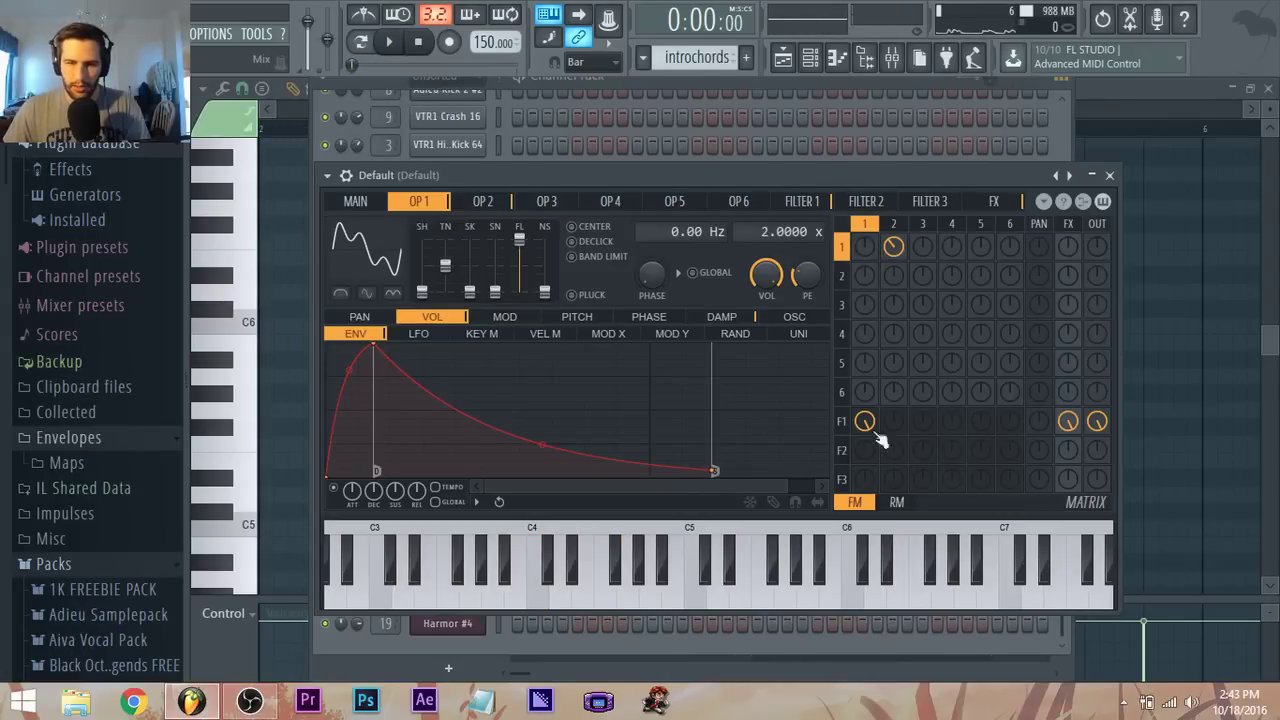
click(892, 57)
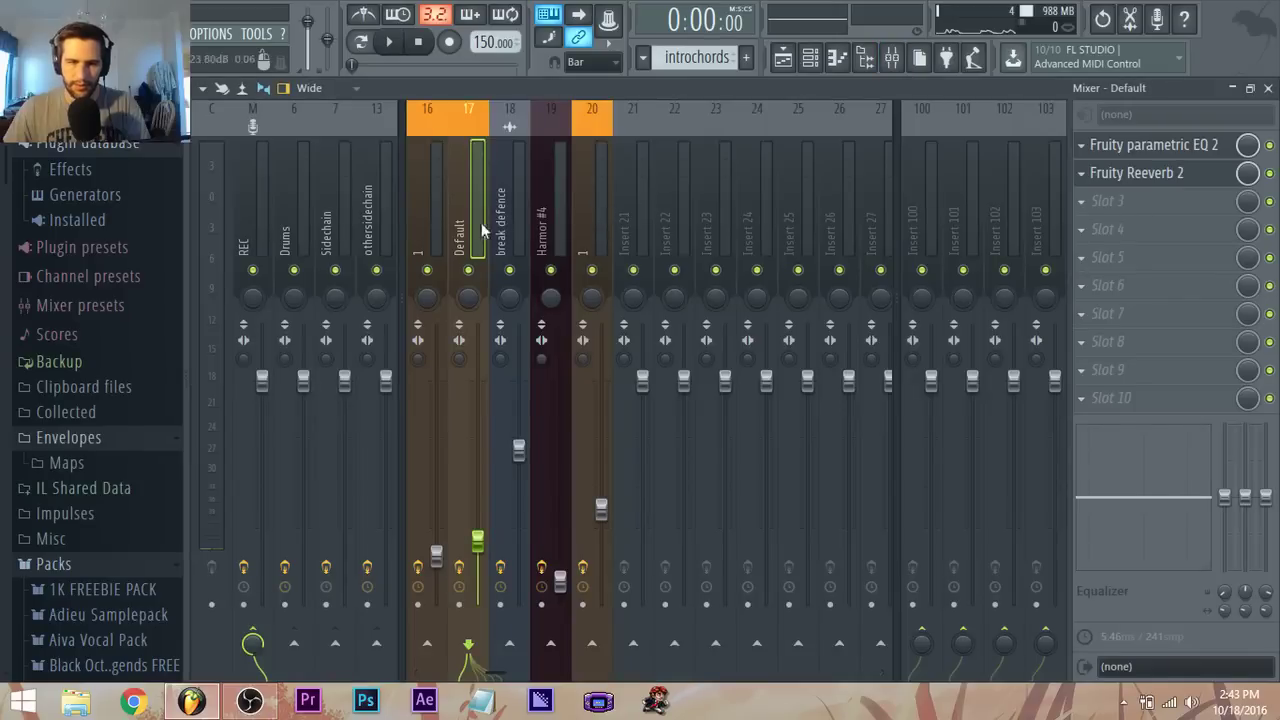
Step: Open Fruity parametric EQ 2 on the Default mixer insert while playing the chords
key(space)
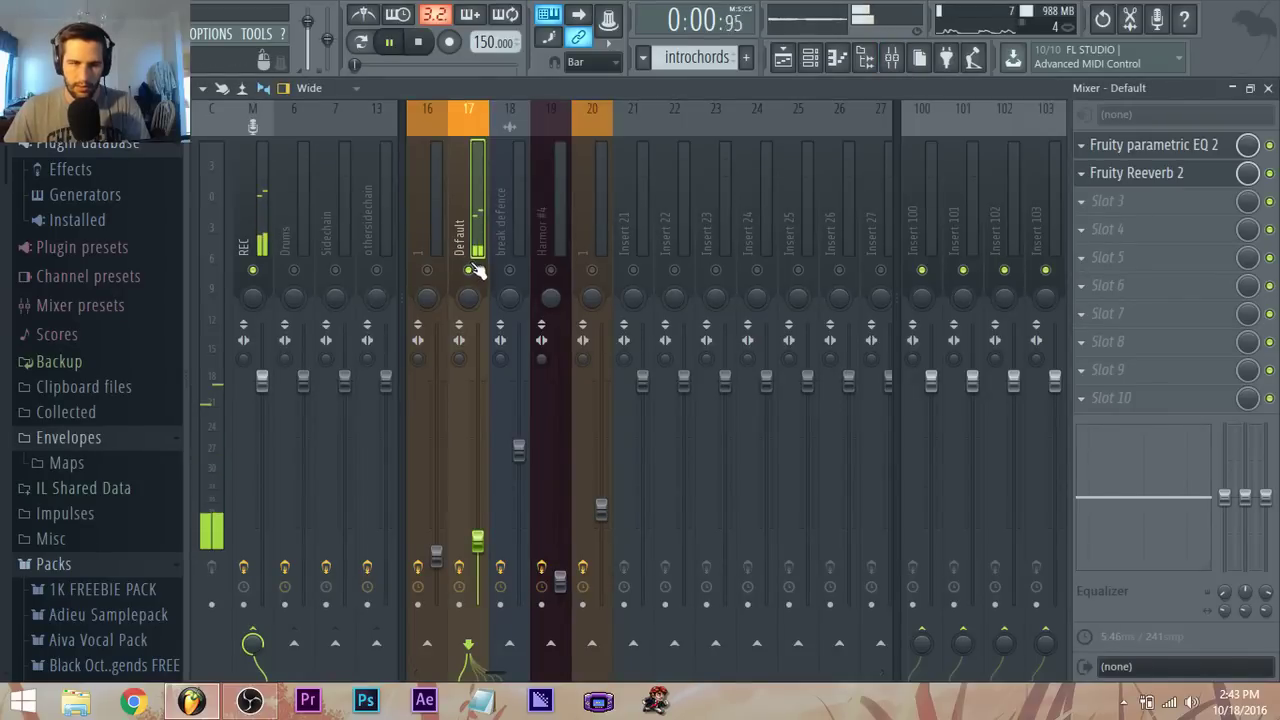
click(1105, 178)
click(1131, 143)
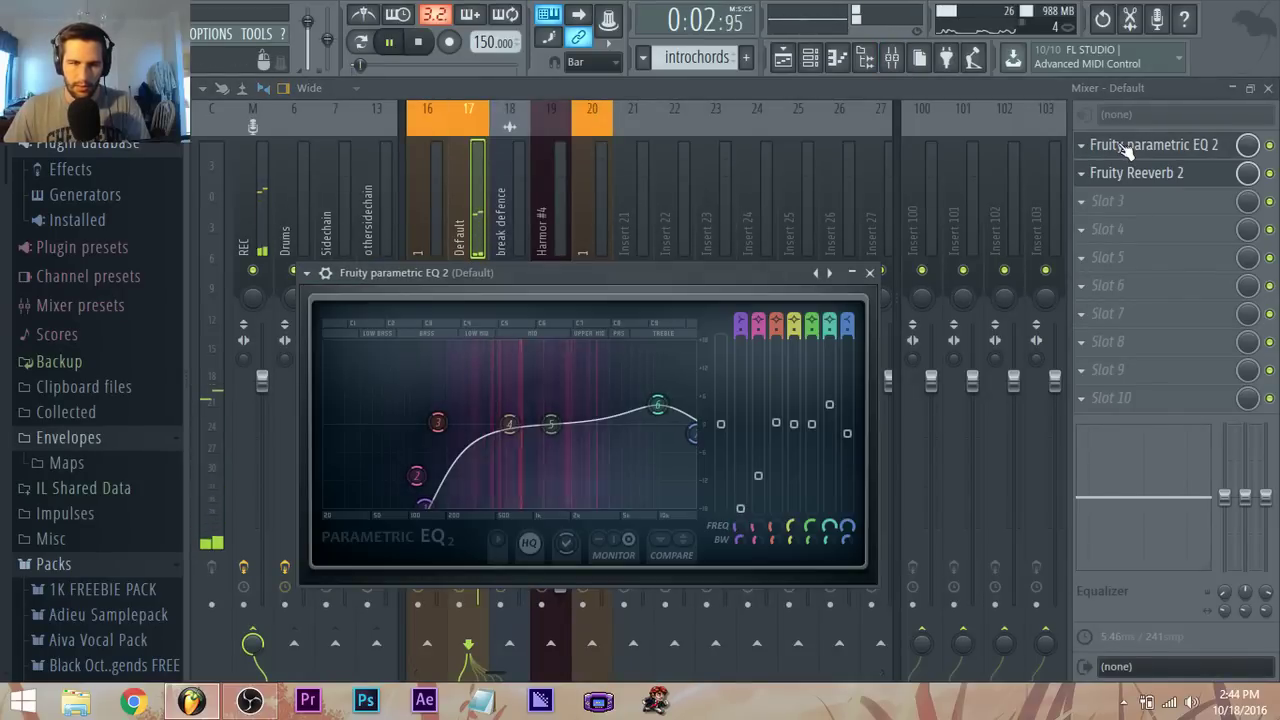
key(space)
Step: Lower EQ band 2 toward 92 Hz, raise band 3, shift band 1 lower, then show Fruity Reeverb 2
drag(416, 475, 405, 479)
key(space)
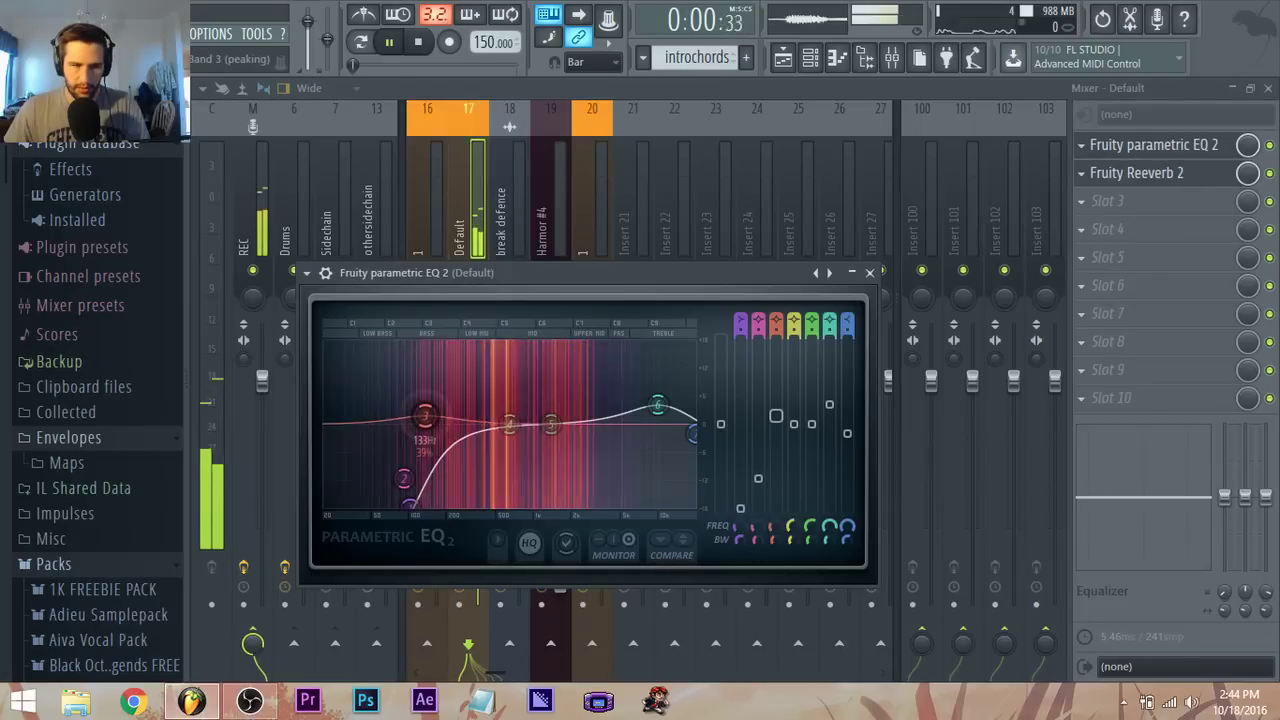
drag(425, 422, 430, 413)
mouse_move(410, 505)
mouse_down()
mouse_move(358, 503)
mouse_move(424, 355)
mouse_move(357, 491)
mouse_move(422, 503)
mouse_up()
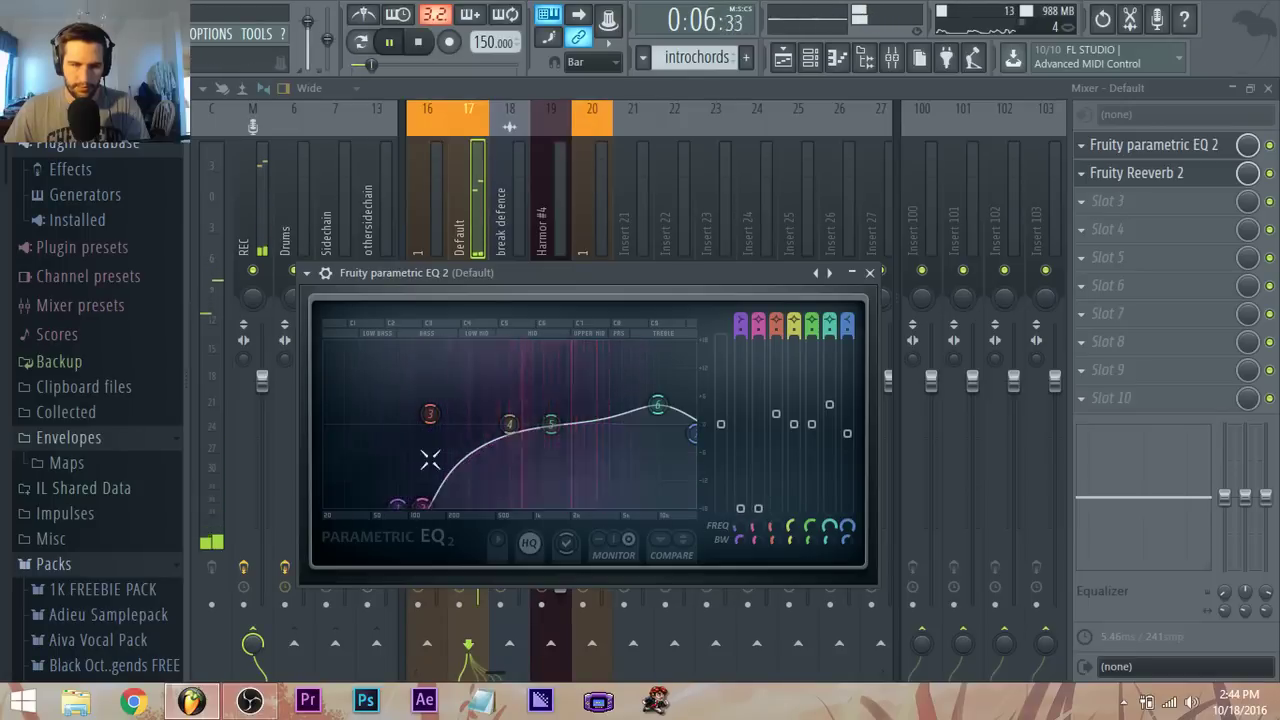
key(space)
click(1168, 182)
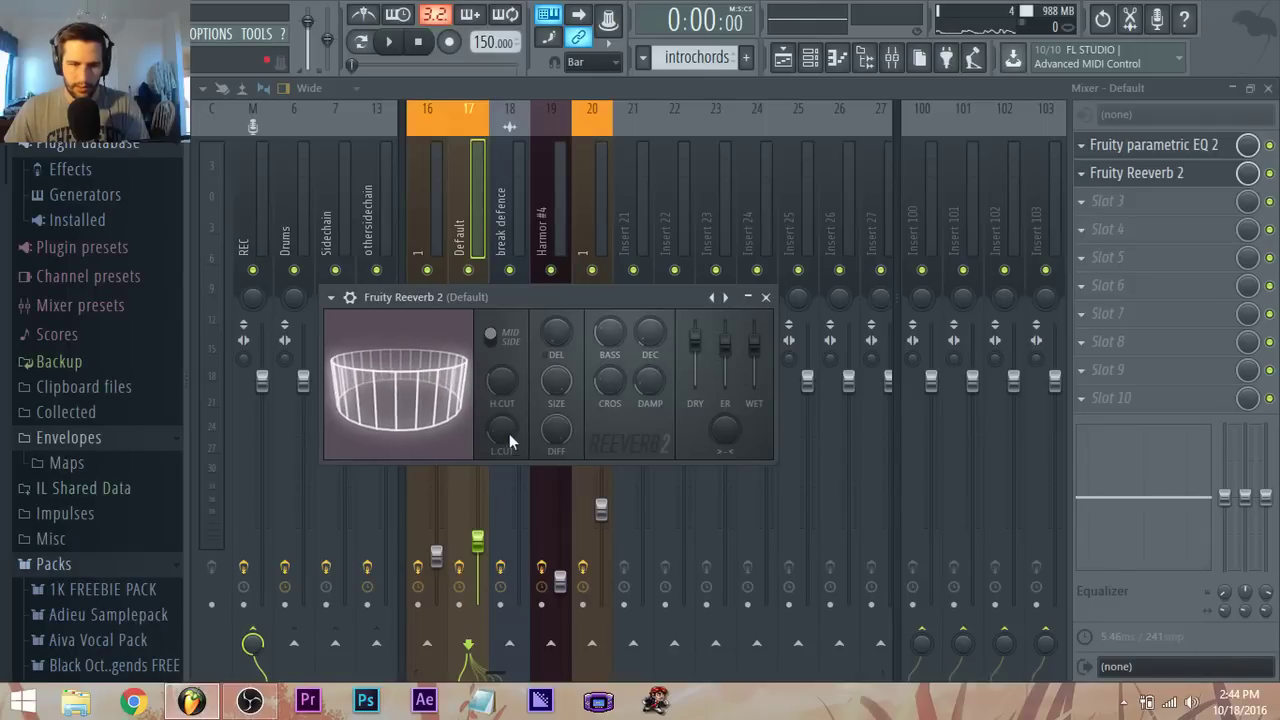
Step: Play the chords briefly to hear the reverb, then close the Fruity Reeverb 2 window
key(space)
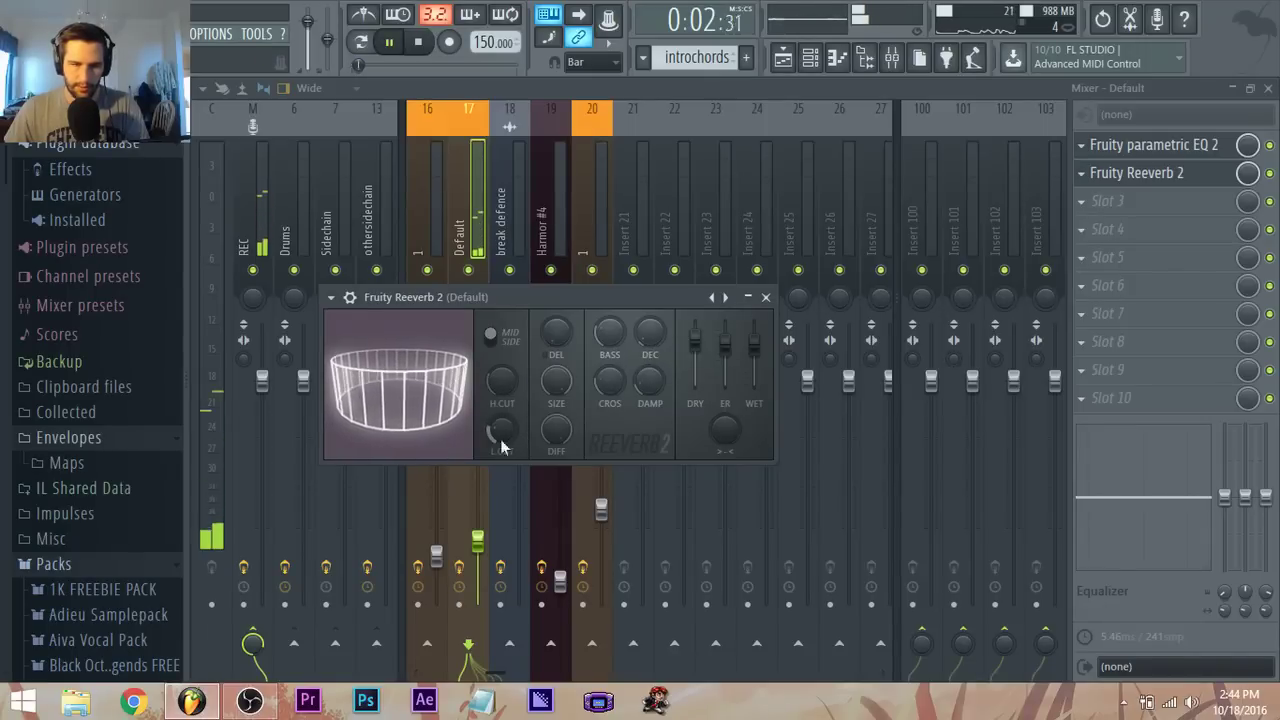
key(space)
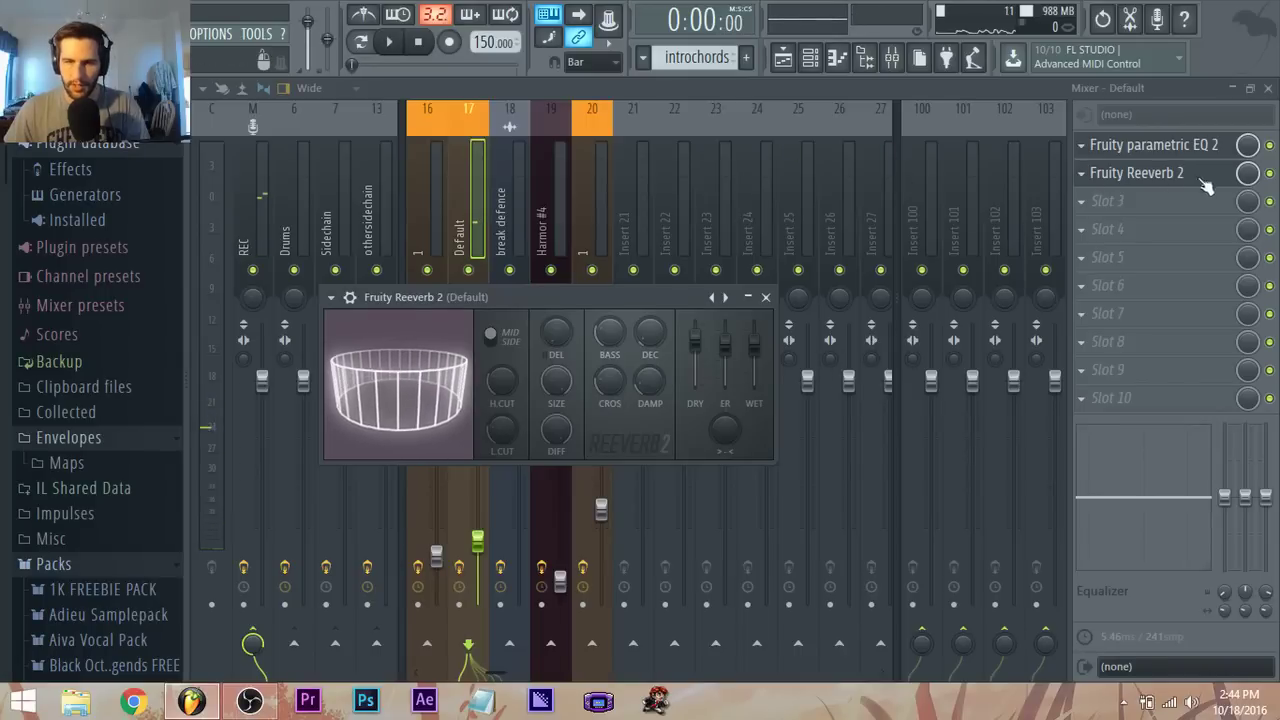
key(Escape)
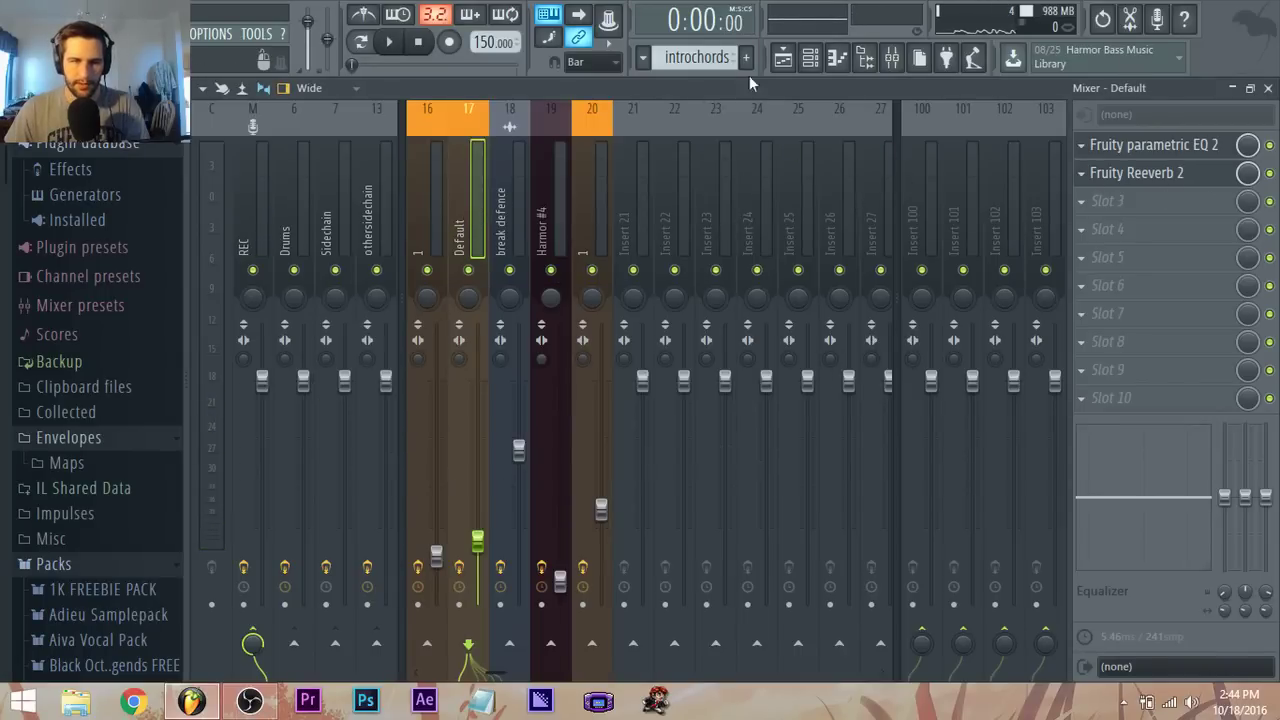
Step: Select the Default channel in the Channel Rack and open its Sytrus synth
click(784, 57)
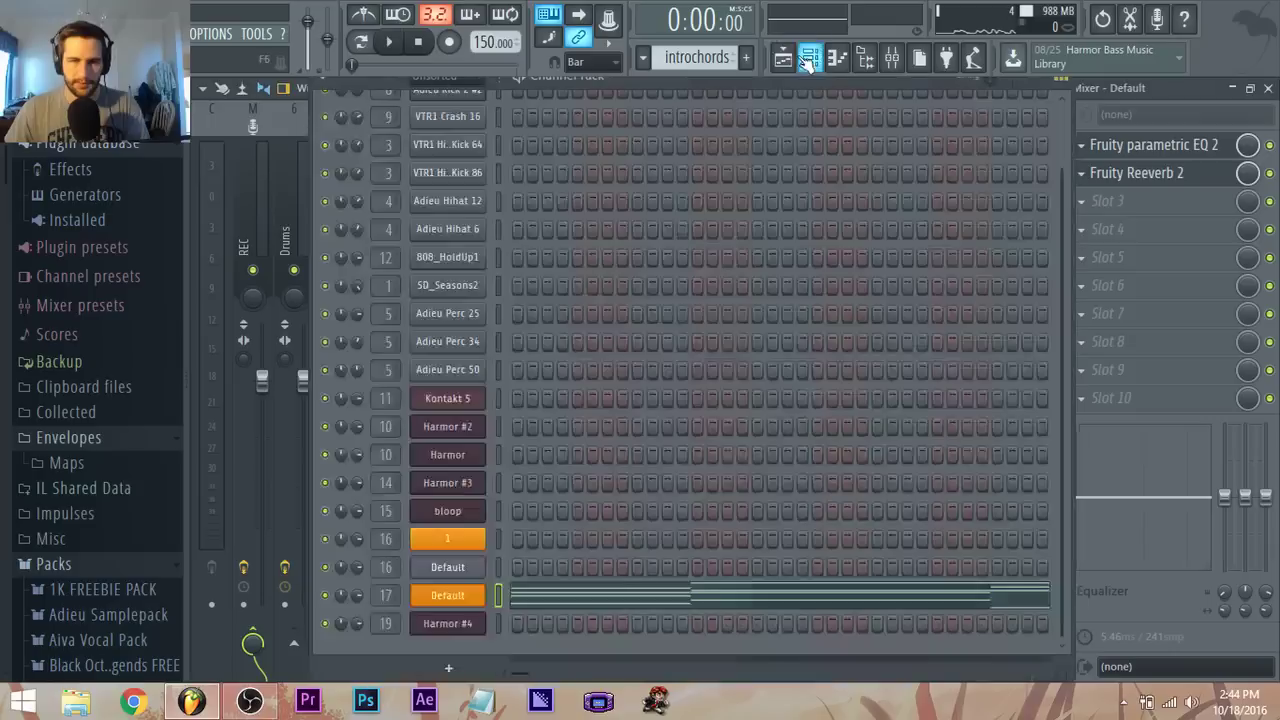
click(473, 610)
click(470, 595)
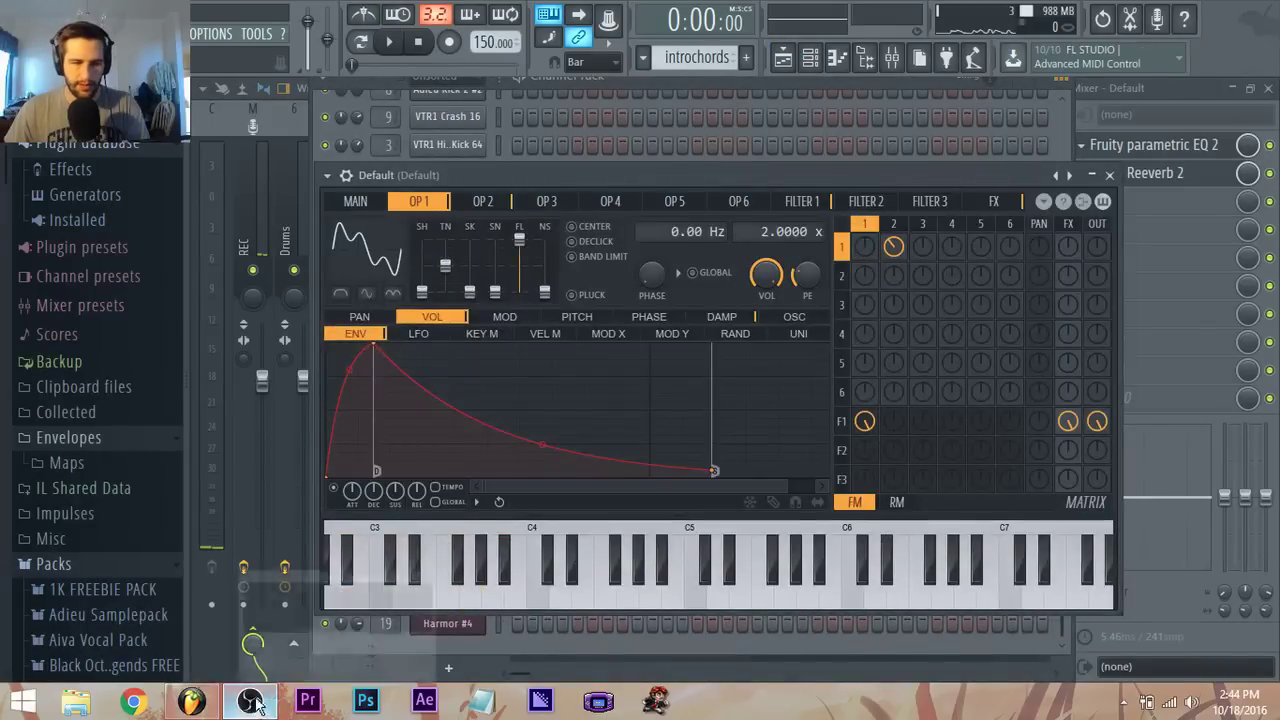
Step: Bring the OBS recorder window to the front and move it up slightly
click(250, 702)
click(1100, 522)
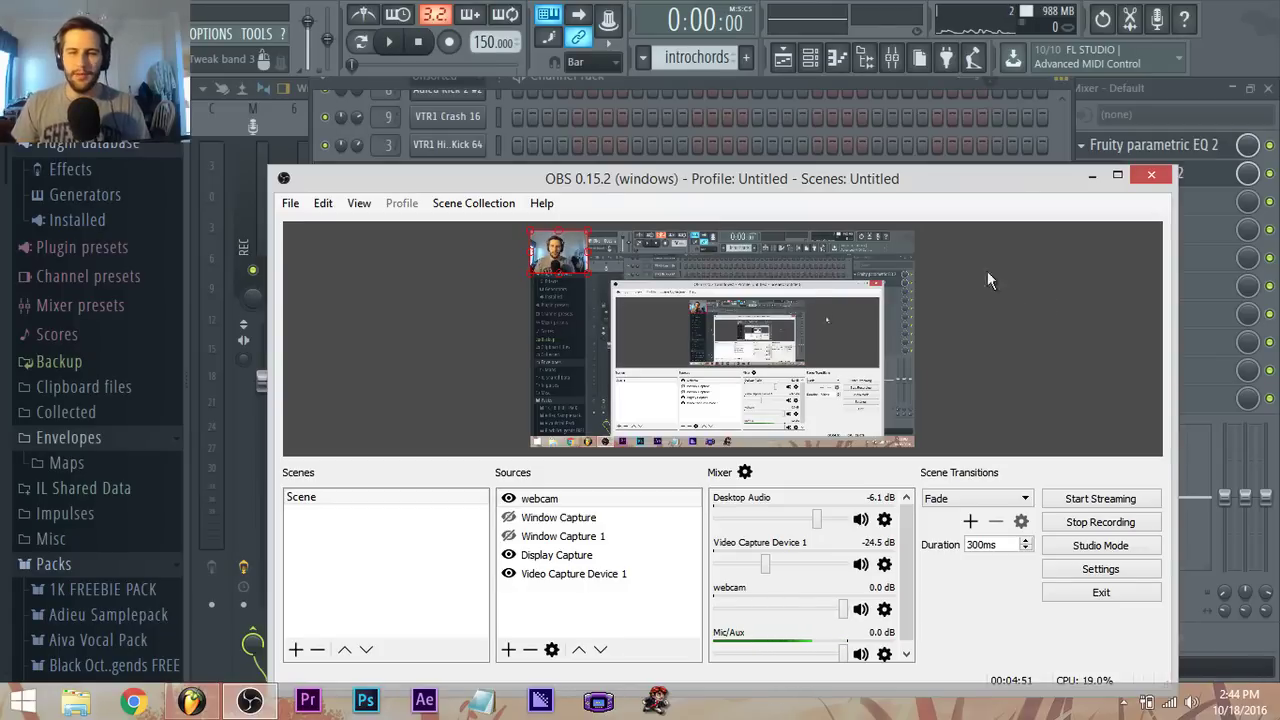
drag(788, 198, 794, 140)
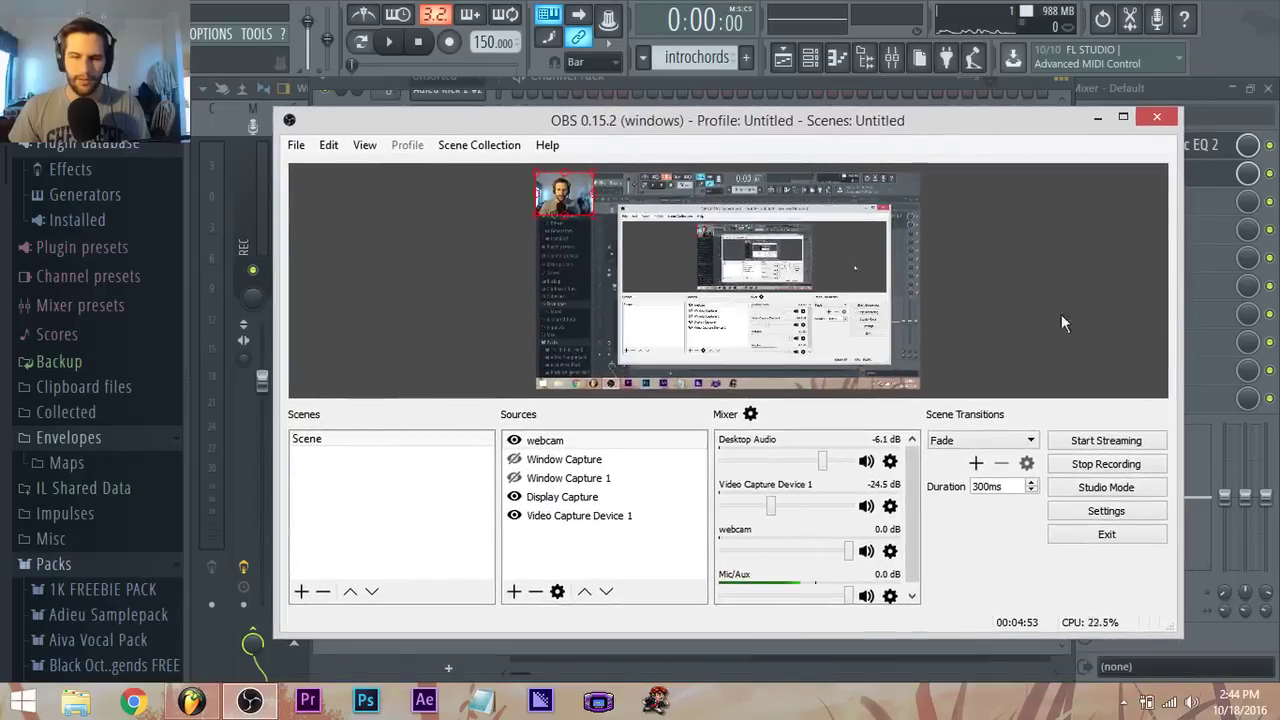